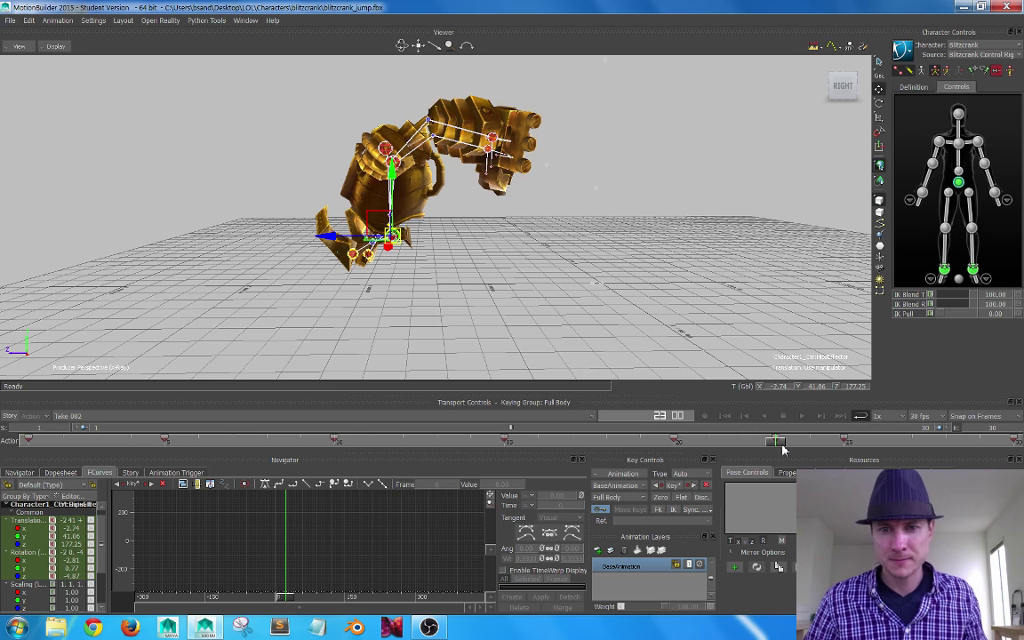
At frame 23, move the hips effector to about Y 45.16 and Z 166.97 and key the full-body pose
mouse_move(775, 444)
mouse_down()
mouse_move(734, 438)
mouse_move(774, 439)
mouse_up()
key(ctrl+z)
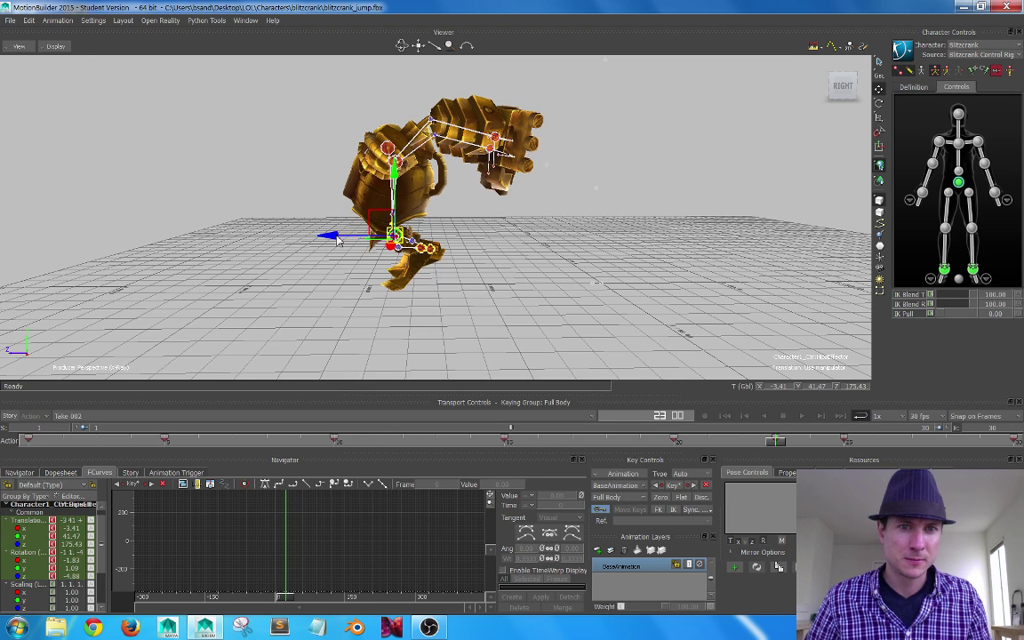
drag(340, 239, 345, 238)
key(ctrl+z)
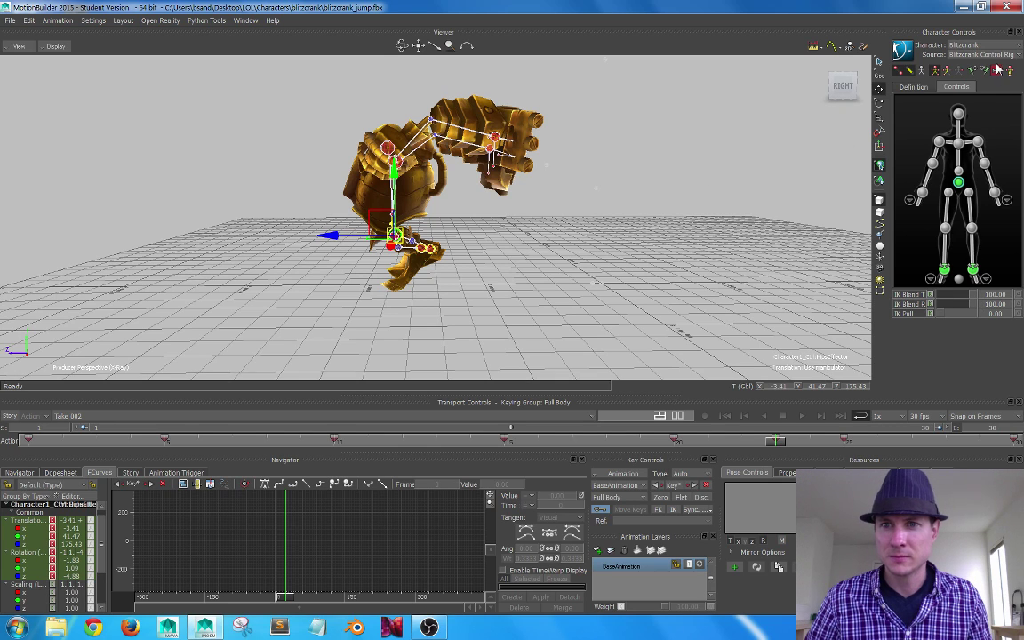
drag(336, 241, 456, 214)
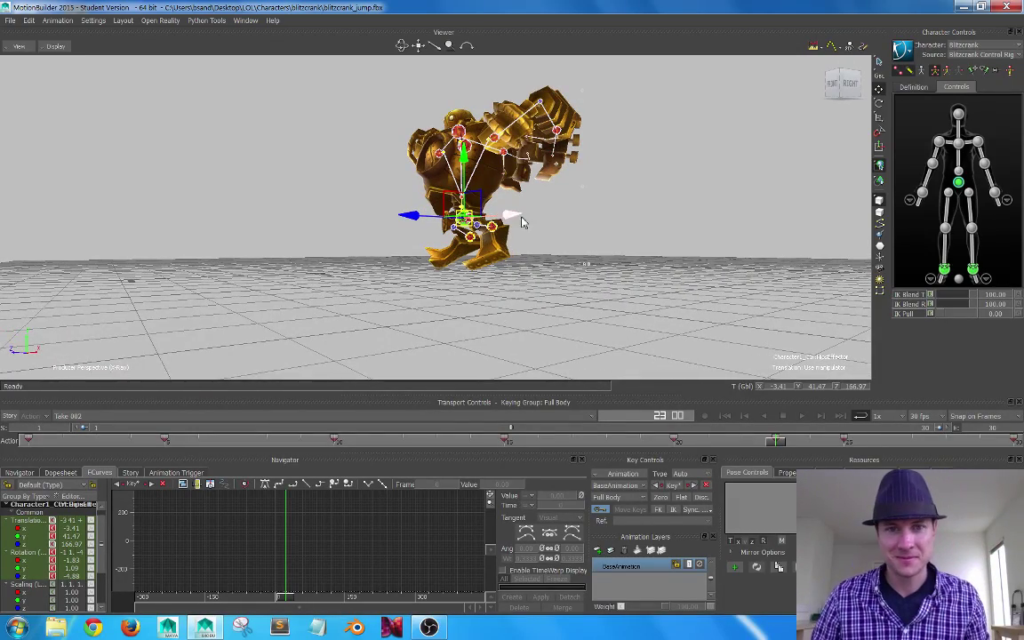
alt+drag(523, 222, 422, 175)
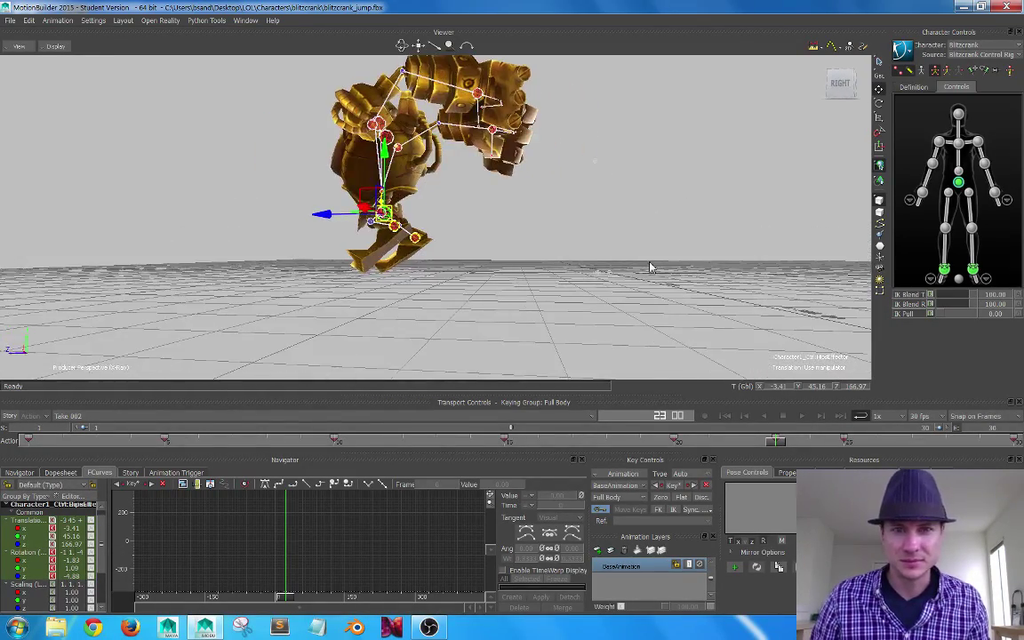
alt+drag(711, 289, 729, 307)
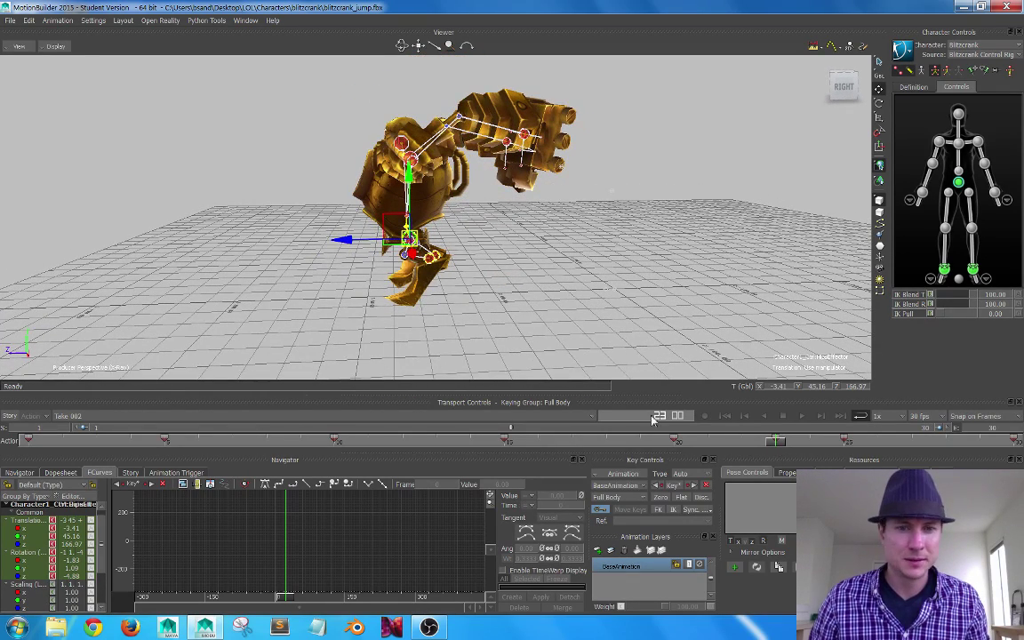
Add full-body keyframes at frames 26 and 27
drag(782, 443, 845, 444)
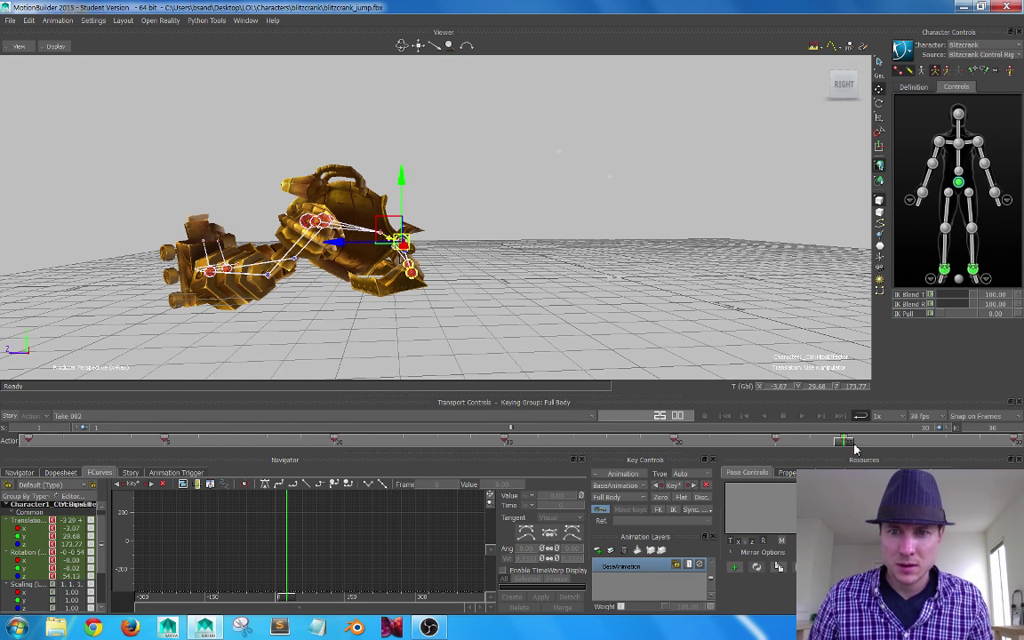
click(900, 446)
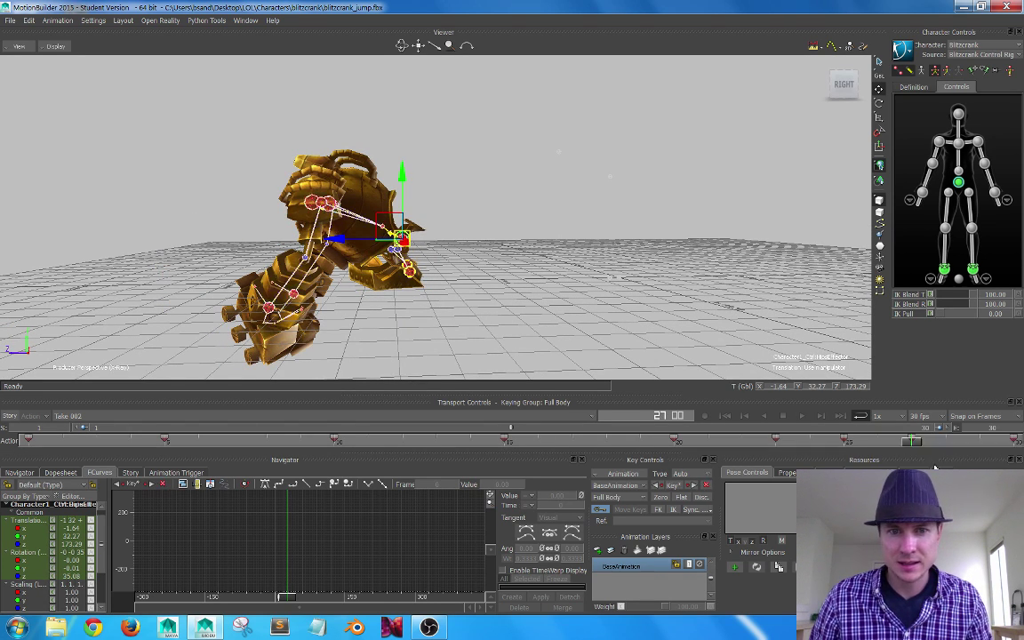
key(ctrl+v)
At frame 24, rotate both shoulder effectors together, bringing the left one to a global rotation of about -143.58, -1.31, 38.55
mouse_move(915, 445)
mouse_down()
mouse_move(828, 460)
mouse_move(862, 459)
mouse_move(880, 440)
mouse_move(746, 457)
mouse_move(1019, 449)
mouse_move(708, 442)
mouse_move(844, 442)
mouse_move(822, 460)
mouse_move(780, 452)
mouse_move(812, 454)
mouse_up()
alt+drag(587, 278, 689, 210)
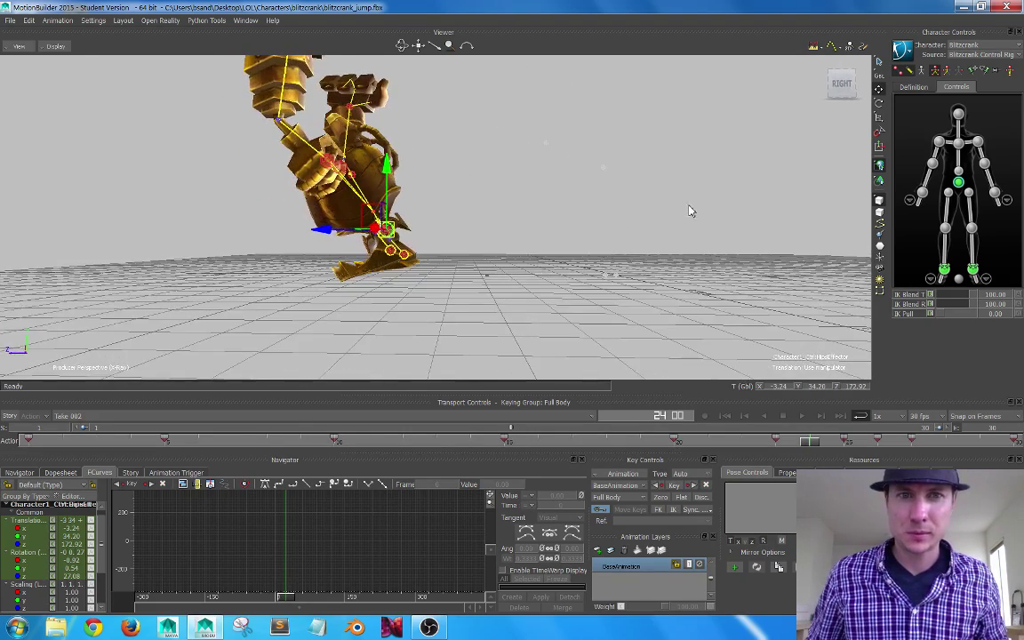
ctrl+shift+drag(596, 229, 718, 204)
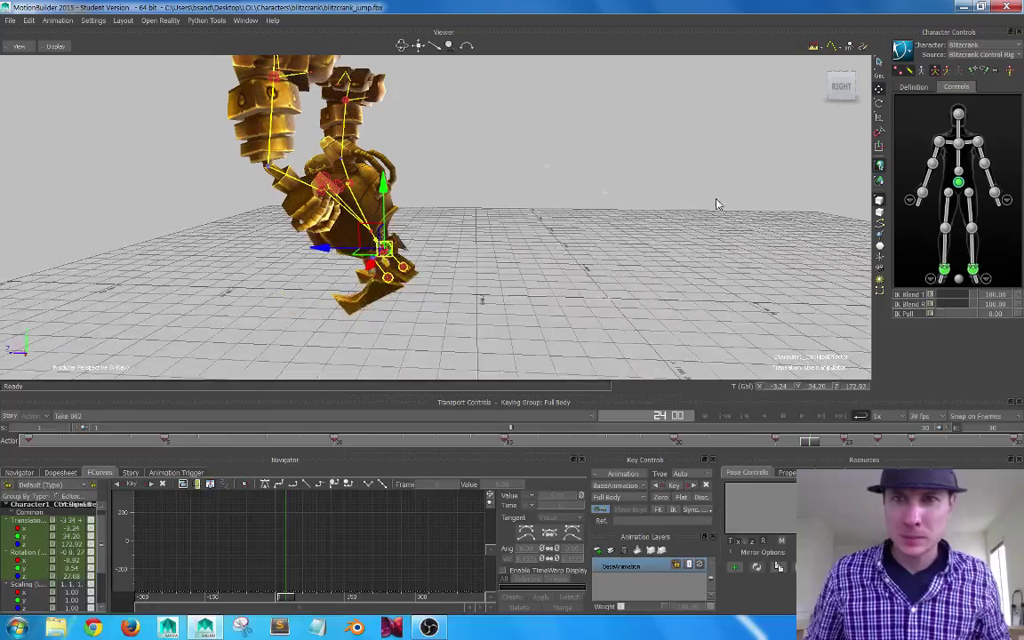
click(940, 142)
shift+click(979, 143)
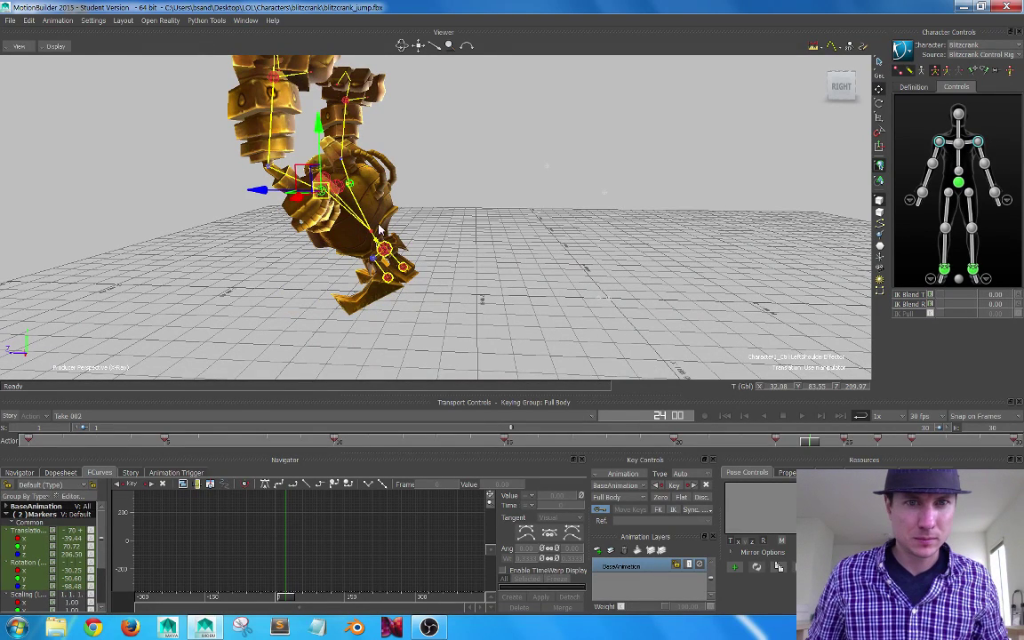
key(e)
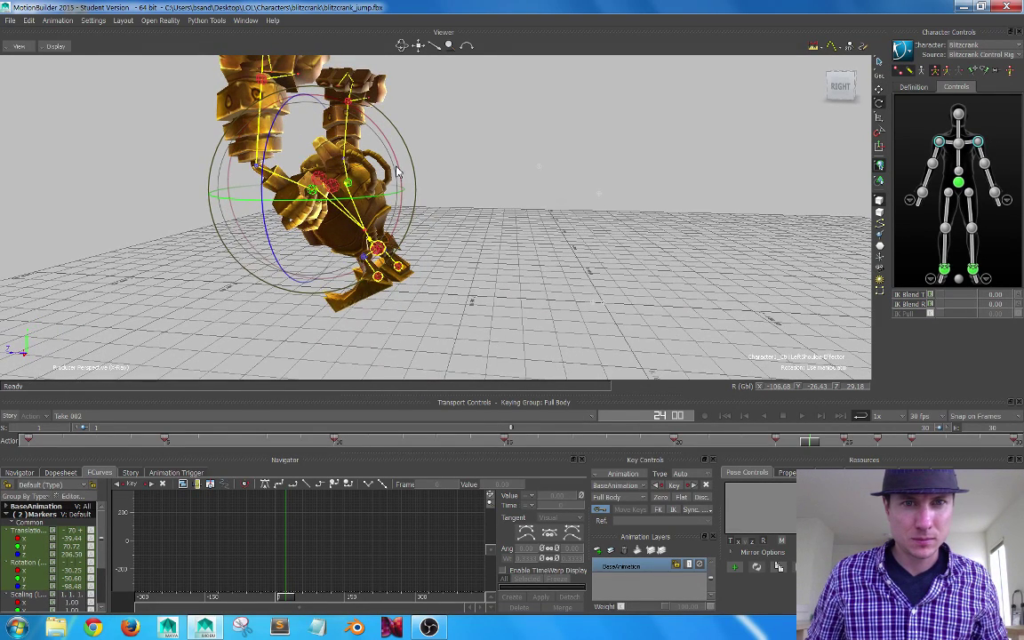
ctrl+shift+drag(402, 171, 379, 167)
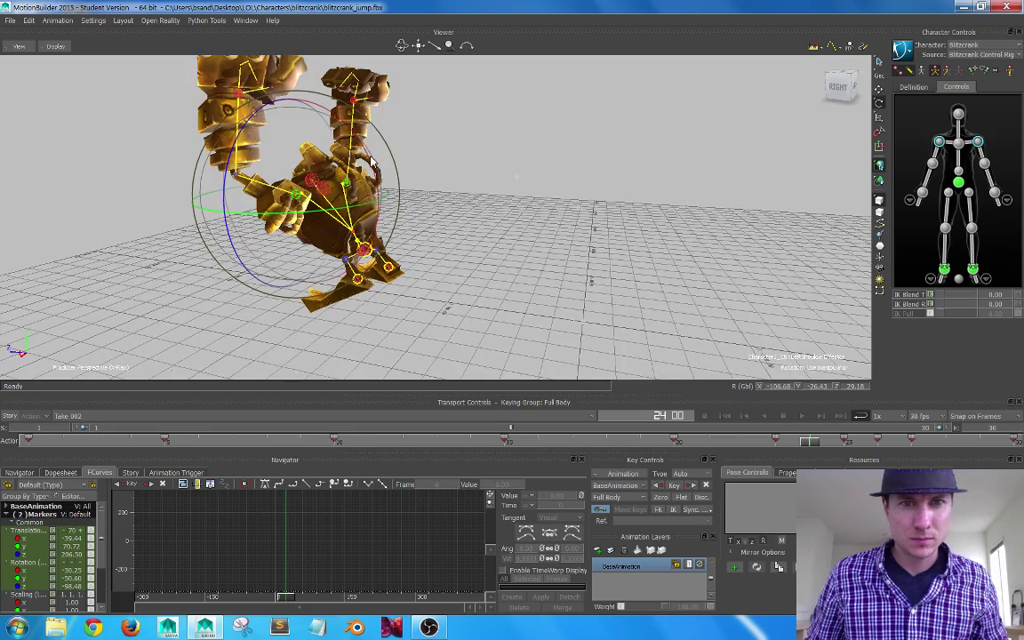
drag(332, 142, 373, 211)
ctrl+shift+drag(293, 151, 430, 171)
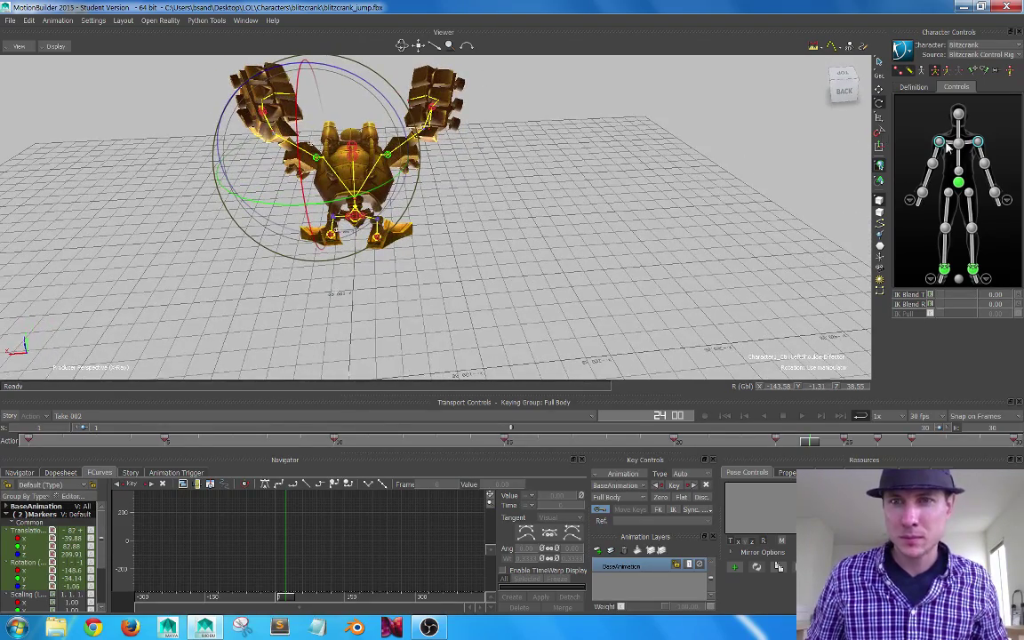
Rotate the raised arms inward one at a time, the right shoulder to about Z -58.75 and the left to about Z 61.21
click(939, 140)
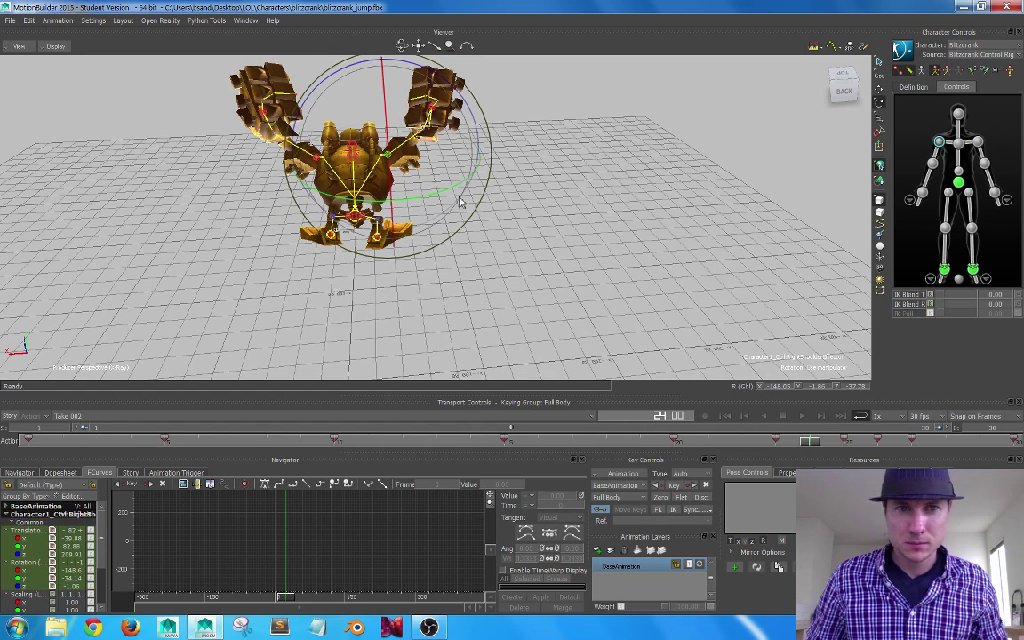
ctrl+shift+drag(438, 104, 619, 92)
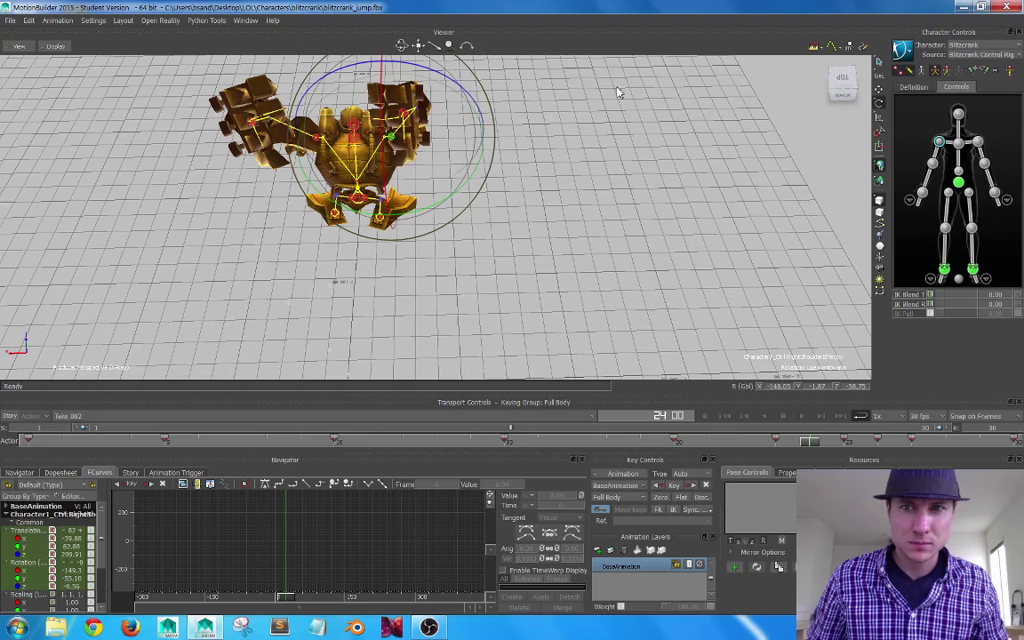
click(978, 141)
drag(333, 69, 361, 82)
ctrl+shift+drag(349, 148, 537, 206)
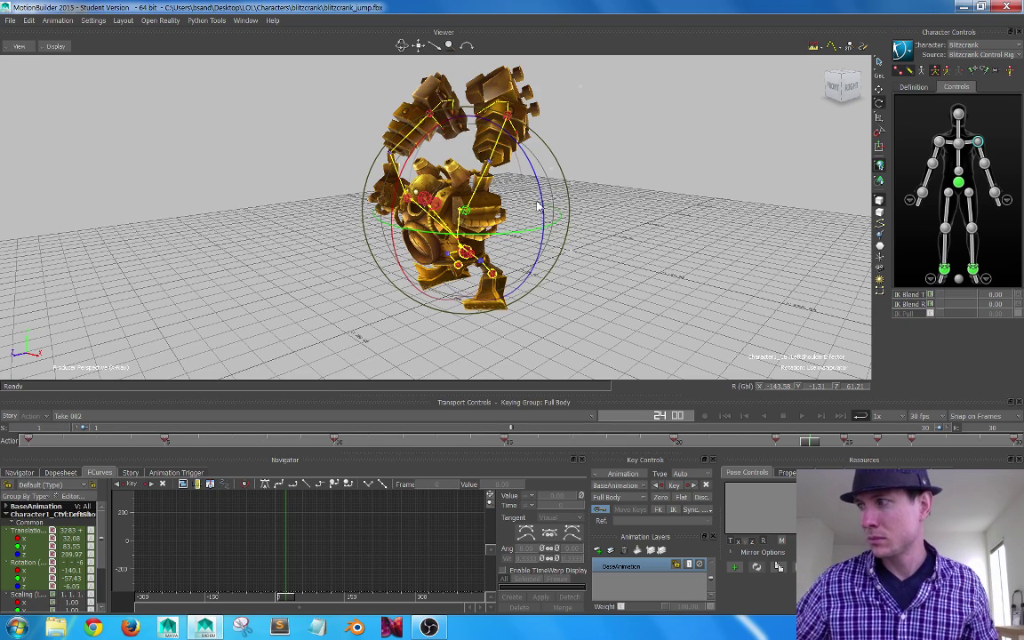
Bring the arms closer together by rotating the left shoulder to about Z 66.43 and the right shoulder to about Z -72.18
alt+drag(537, 207, 400, 245)
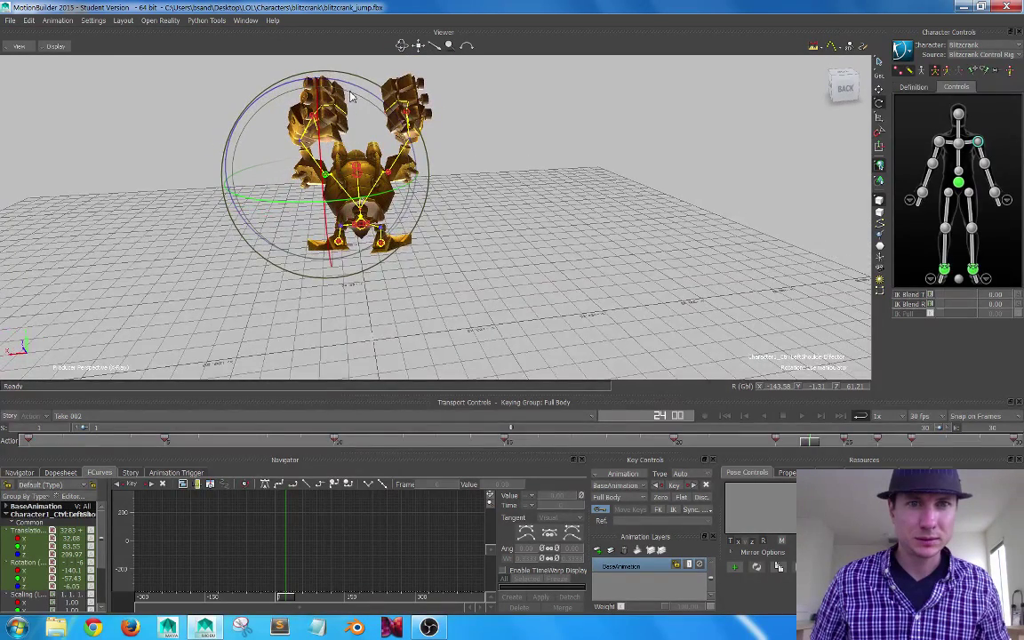
drag(352, 88, 360, 88)
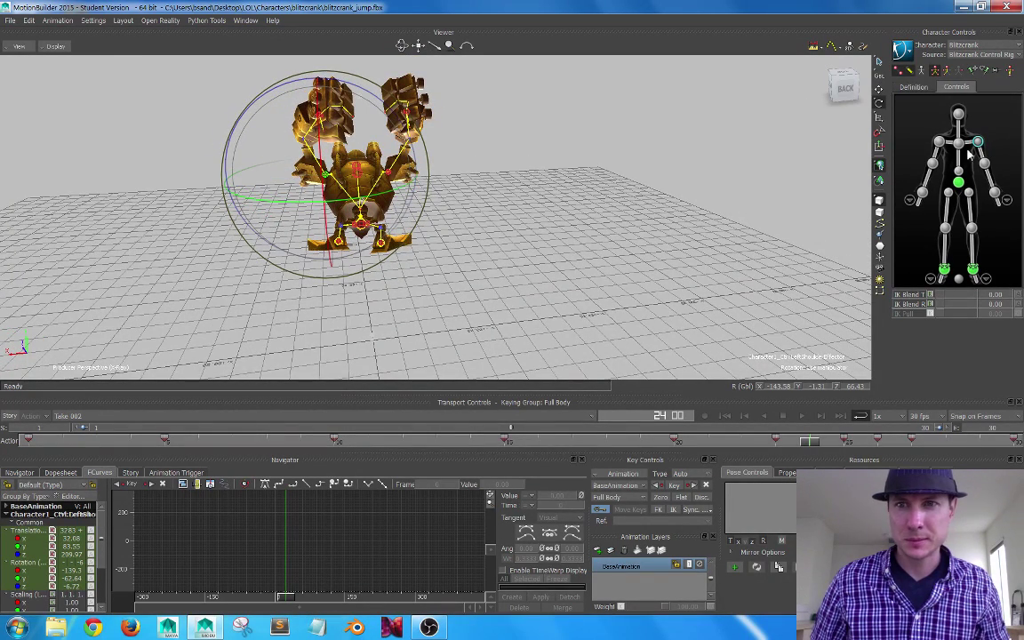
click(939, 142)
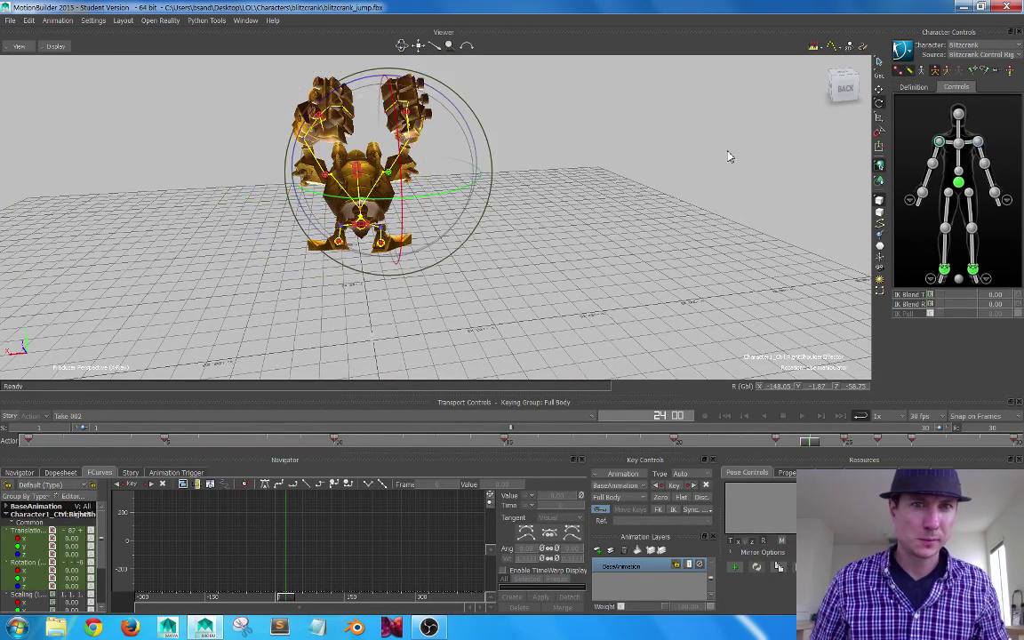
ctrl+shift+drag(561, 145, 549, 149)
drag(471, 104, 413, 90)
ctrl+shift+drag(392, 150, 555, 153)
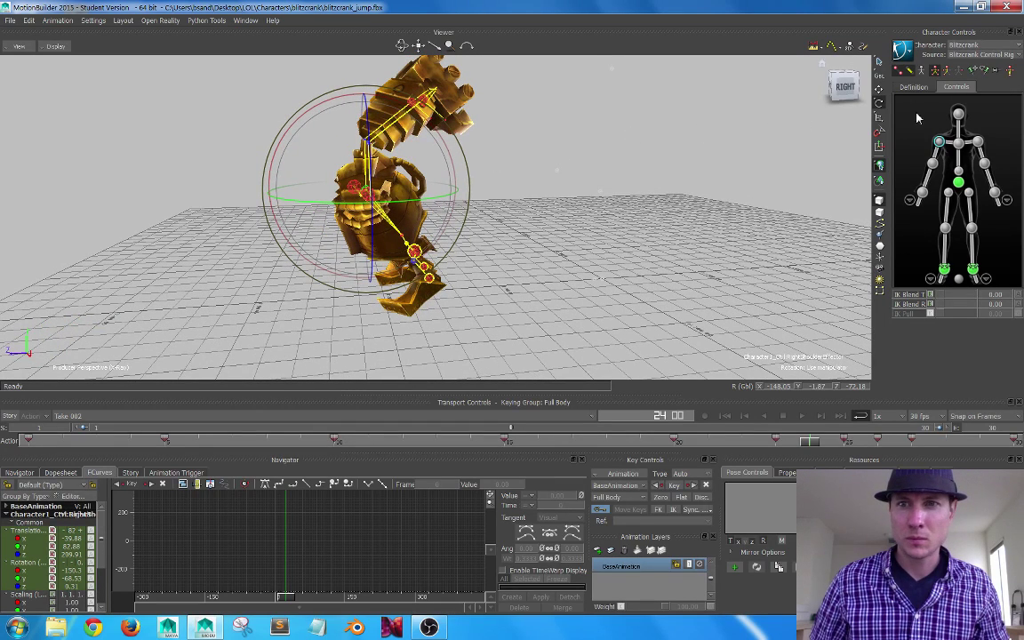
Rotate both shoulders together again, bringing the left one to a global rotation of about -123.34, -39.17, 58.96
shift+click(981, 143)
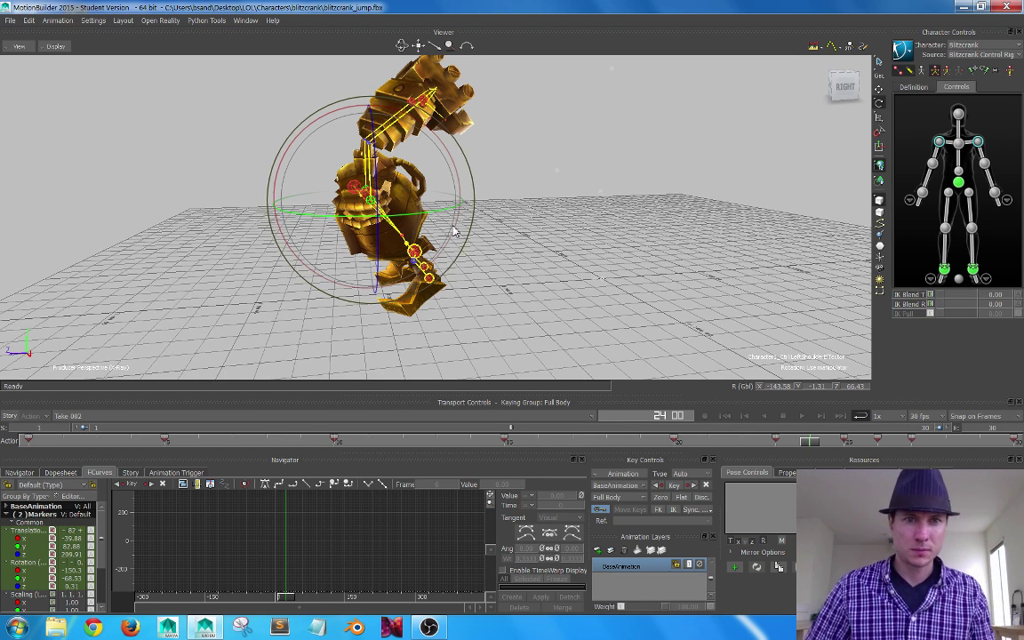
ctrl+shift+drag(450, 224, 387, 205)
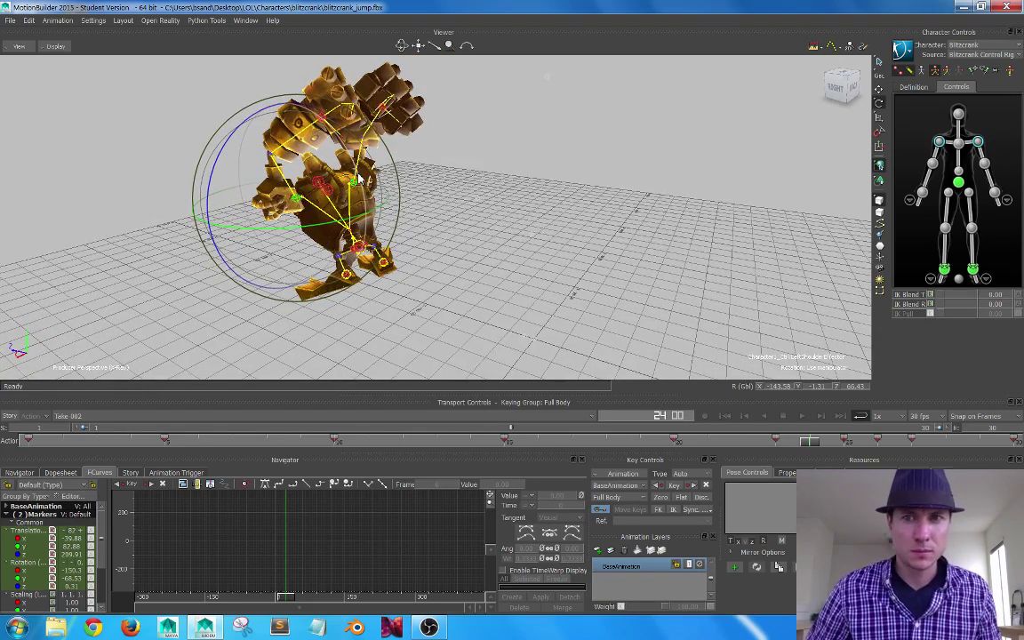
drag(321, 154, 262, 149)
ctrl+shift+drag(421, 146, 563, 132)
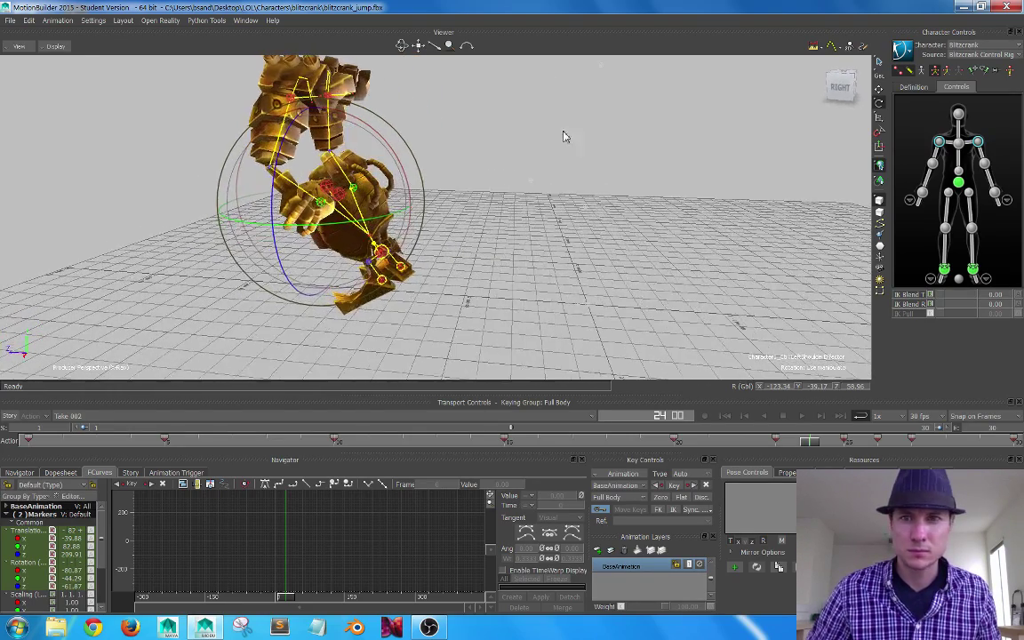
Bend both forearms in local mode, with the right forearm at about Y 18.93 and Z 104.09, and key the pose at frame 24
click(998, 191)
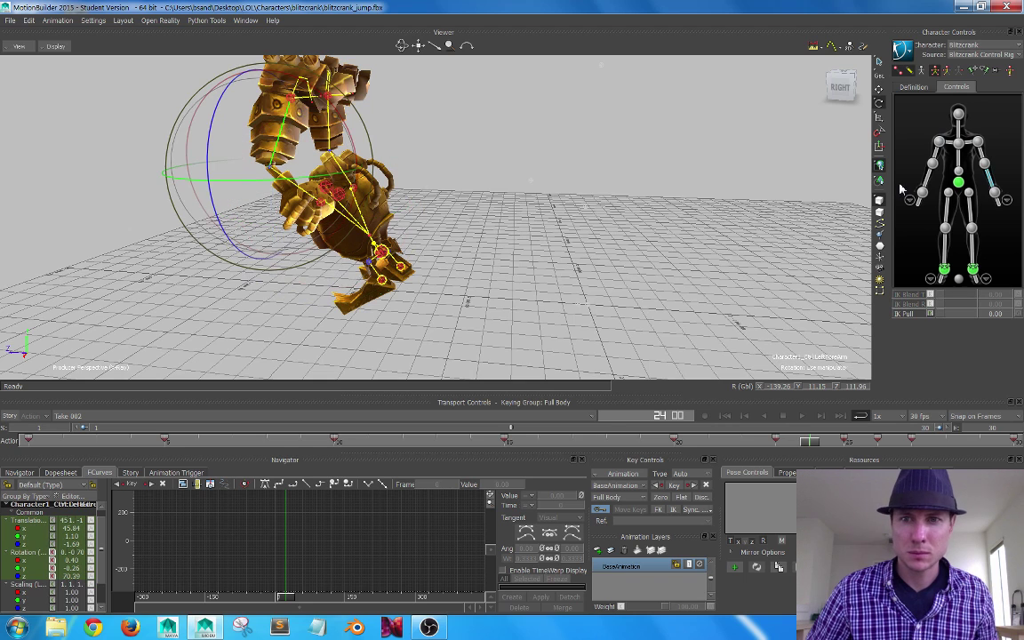
shift+click(926, 179)
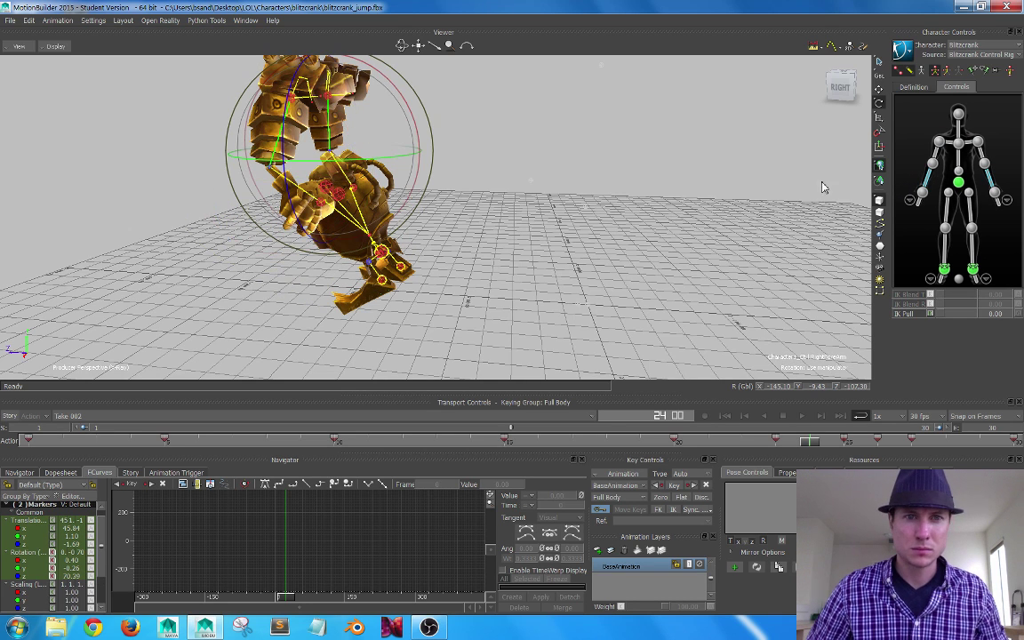
ctrl+shift+drag(441, 116, 827, 42)
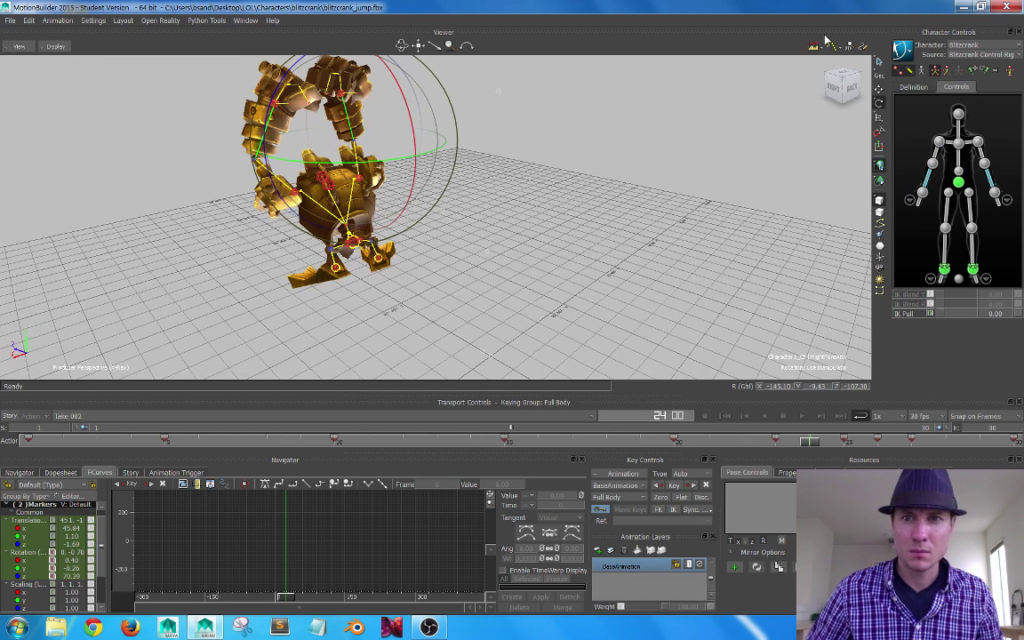
click(891, 84)
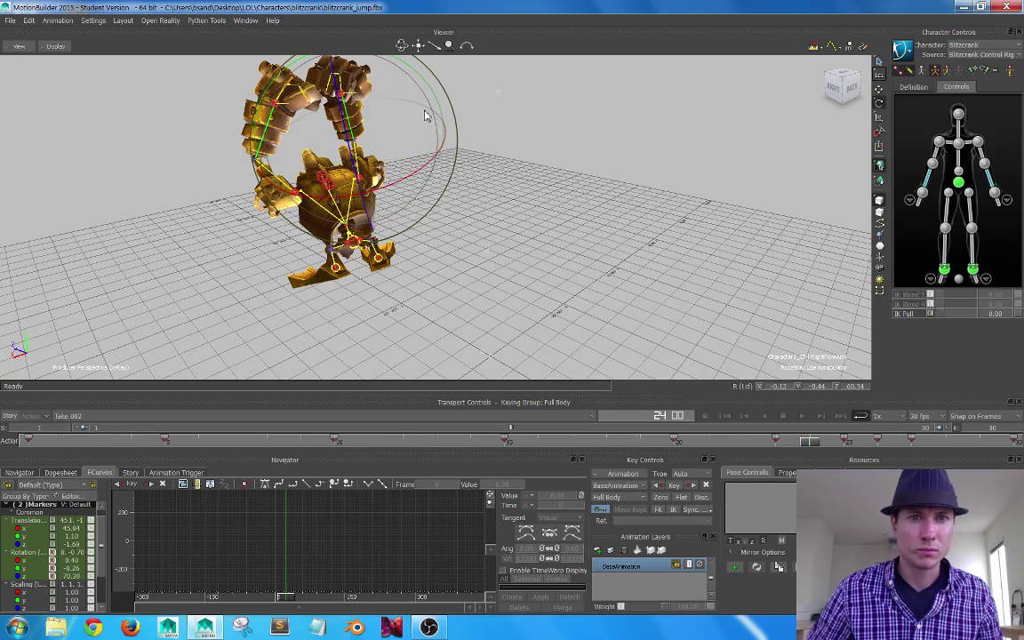
ctrl+shift+drag(425, 117, 503, 167)
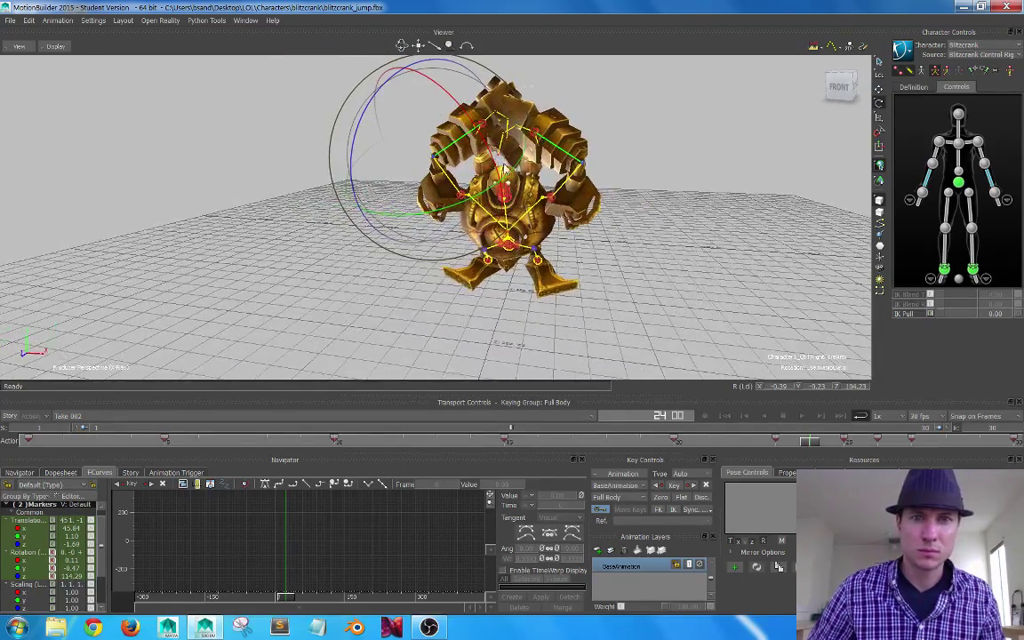
drag(449, 211, 457, 206)
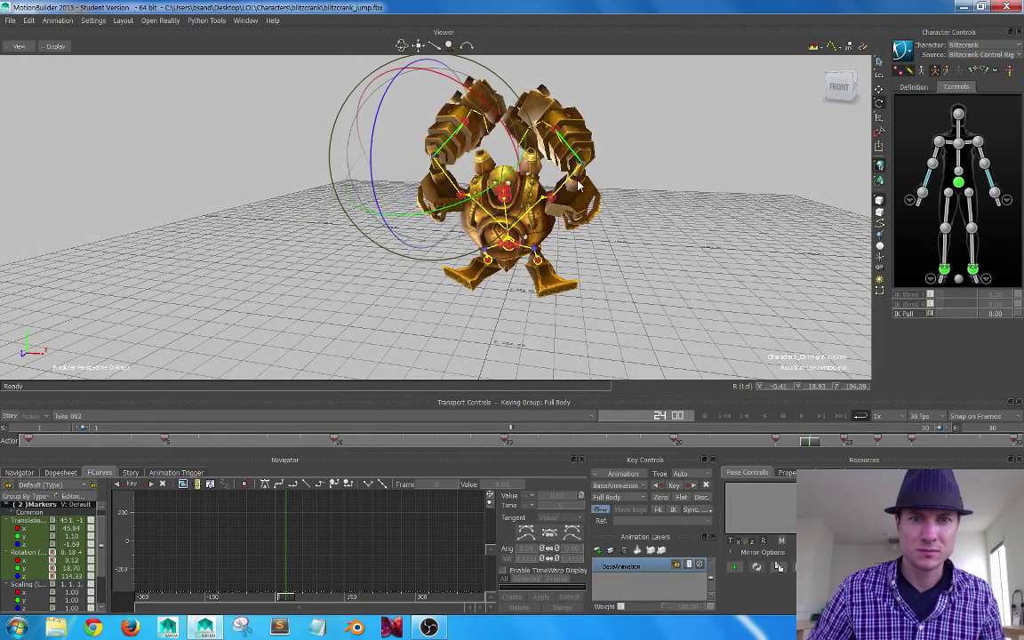
mouse_move(553, 185)
ctrl+shift+mouse_down()
mouse_move(514, 157)
mouse_move(478, 180)
mouse_move(413, 178)
mouse_move(549, 171)
ctrl+shift+mouse_up()
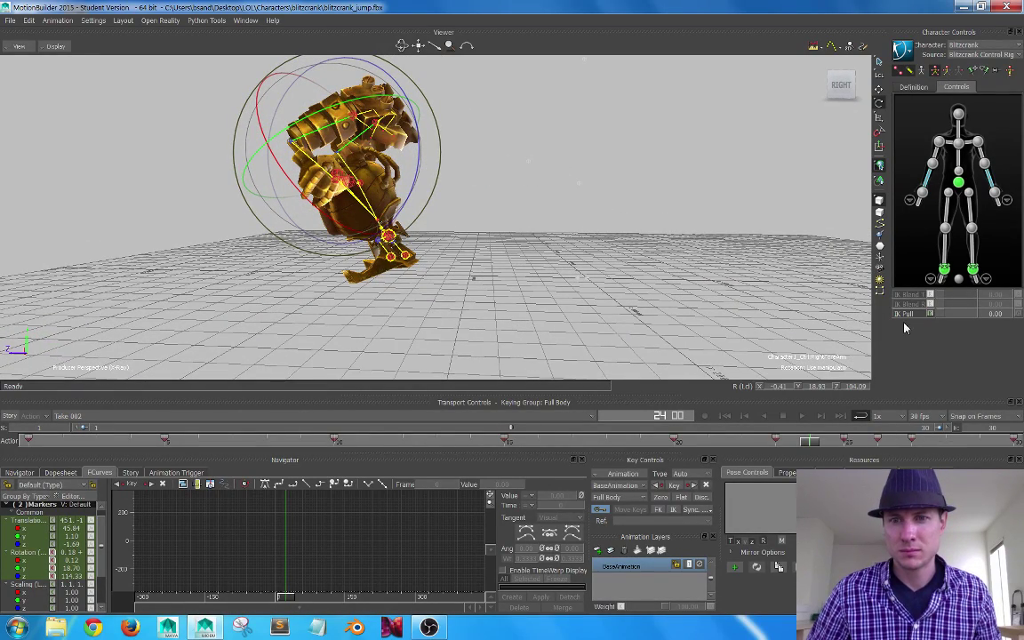
key(k)
Scrub the animation back to frame 15 and save the scene
drag(807, 447, 504, 445)
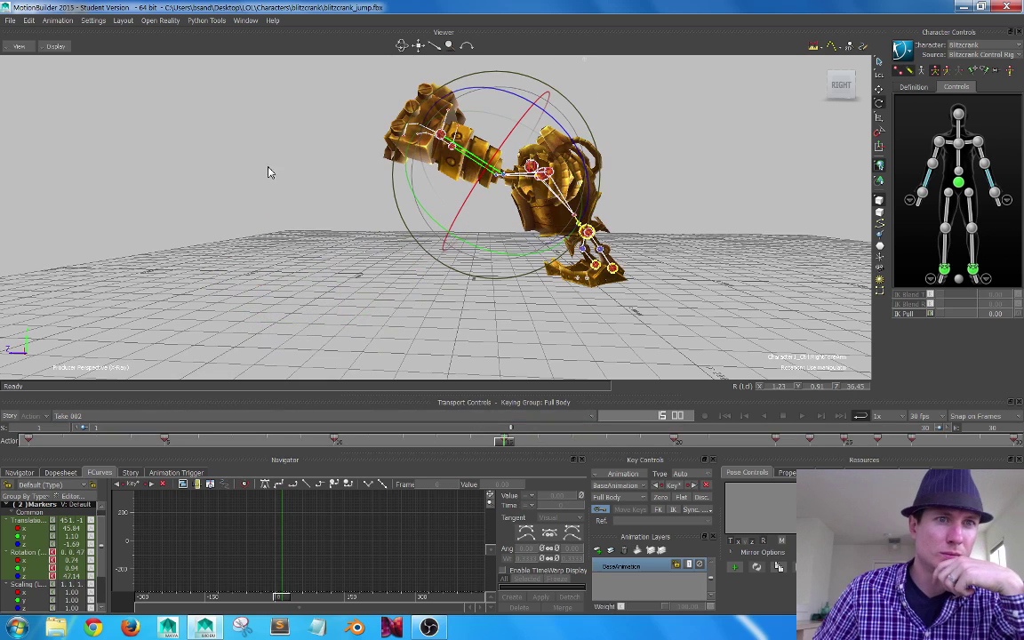
click(5, 20)
click(26, 68)
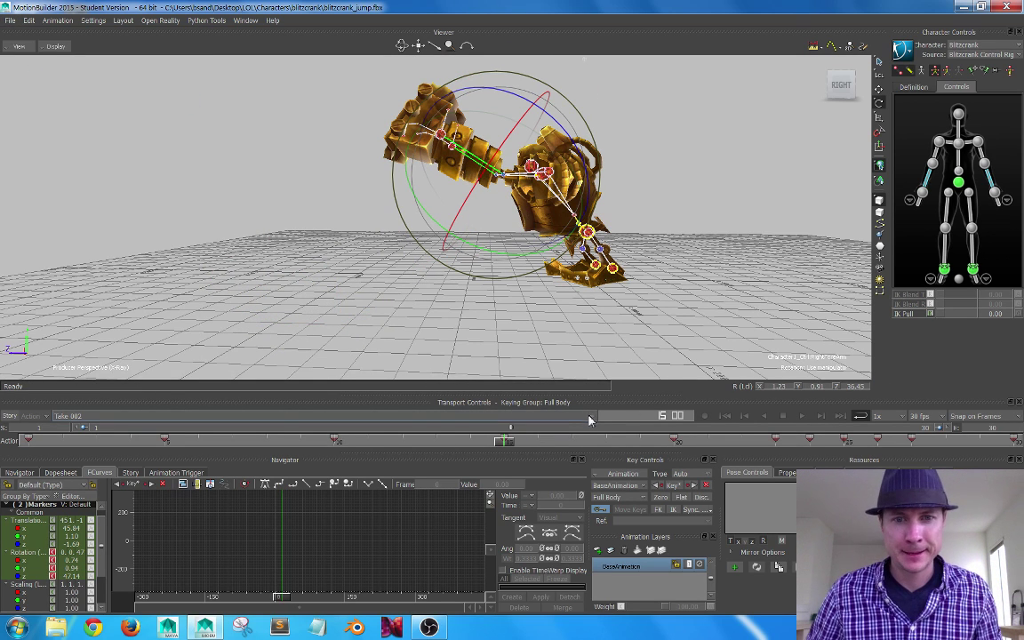
Select both ankle effectors, inspect the landing at frames 25 and 26, and play back the jump
drag(508, 446, 843, 426)
click(945, 270)
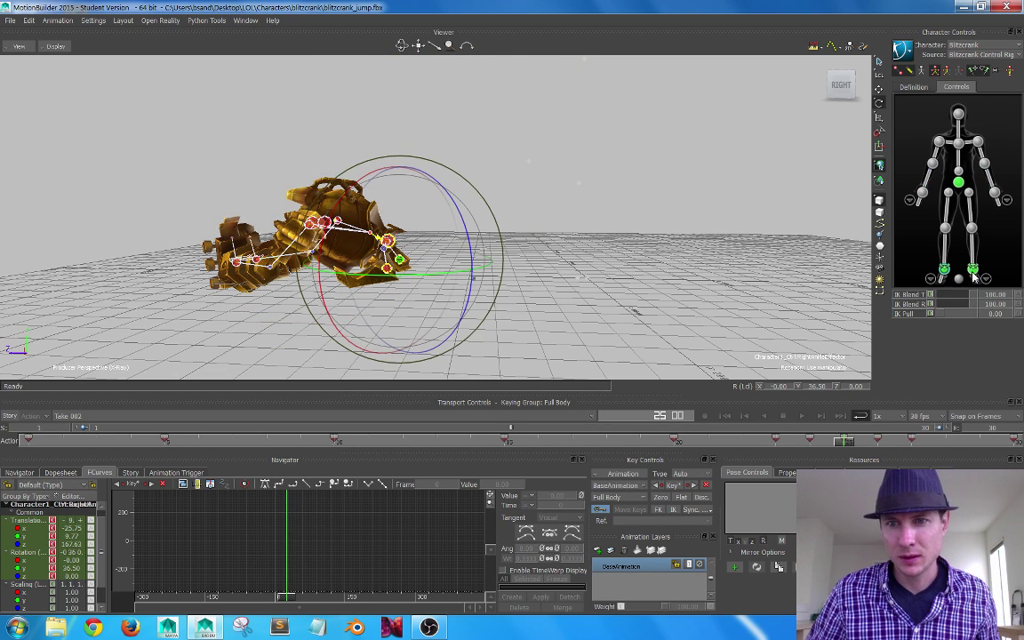
shift+click(974, 270)
drag(849, 445, 869, 452)
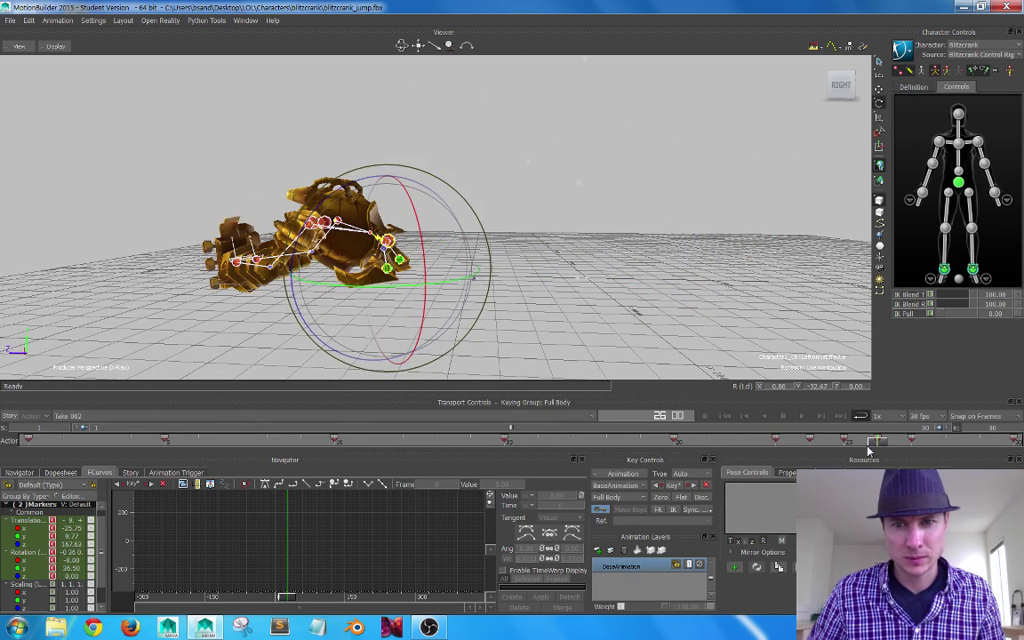
drag(802, 461, 214, 411)
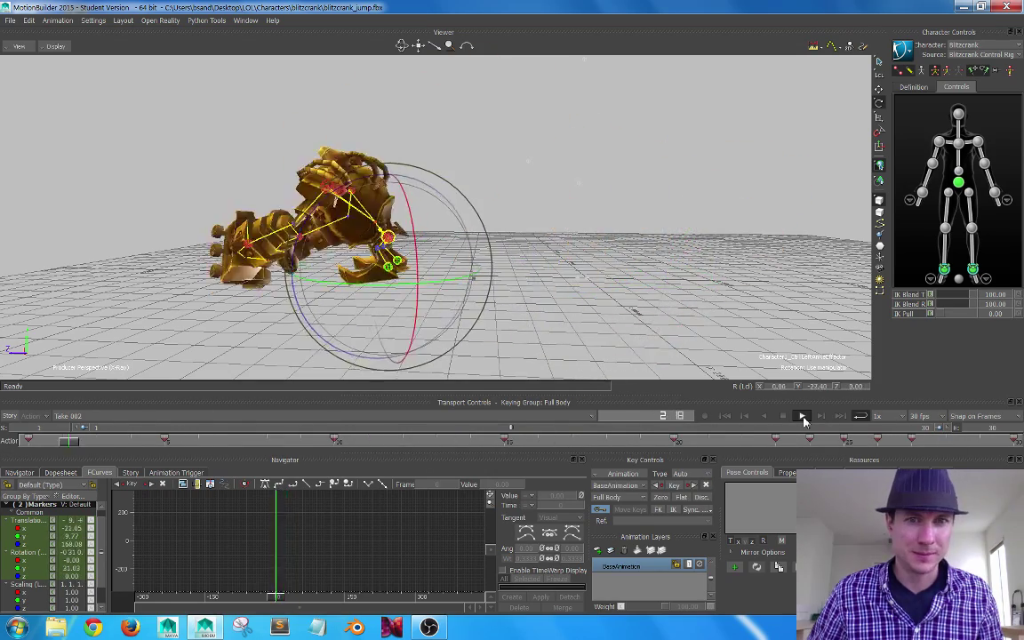
Scrub through the jump between frames 1 and 18 to inspect the wind-up and take-off, ending at frame 1
click(676, 442)
drag(676, 442, 274, 438)
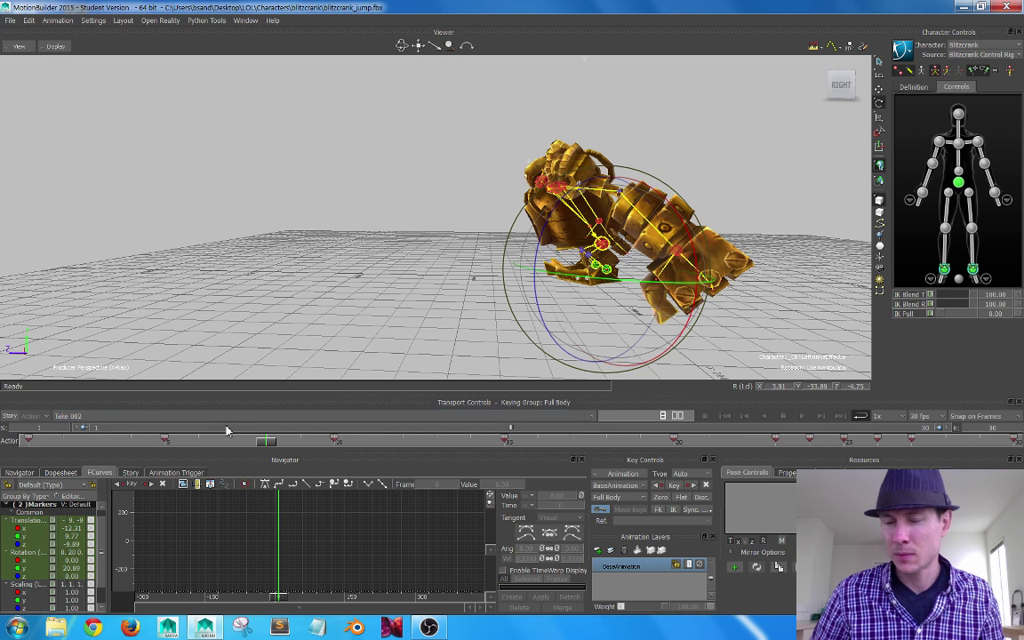
drag(263, 445, 623, 424)
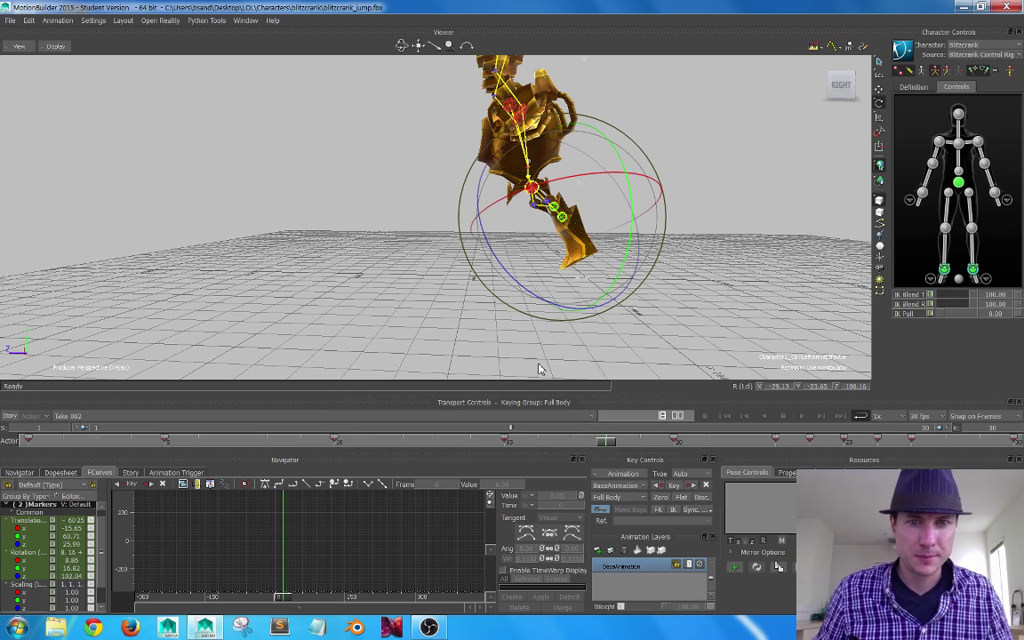
drag(606, 441, 22, 429)
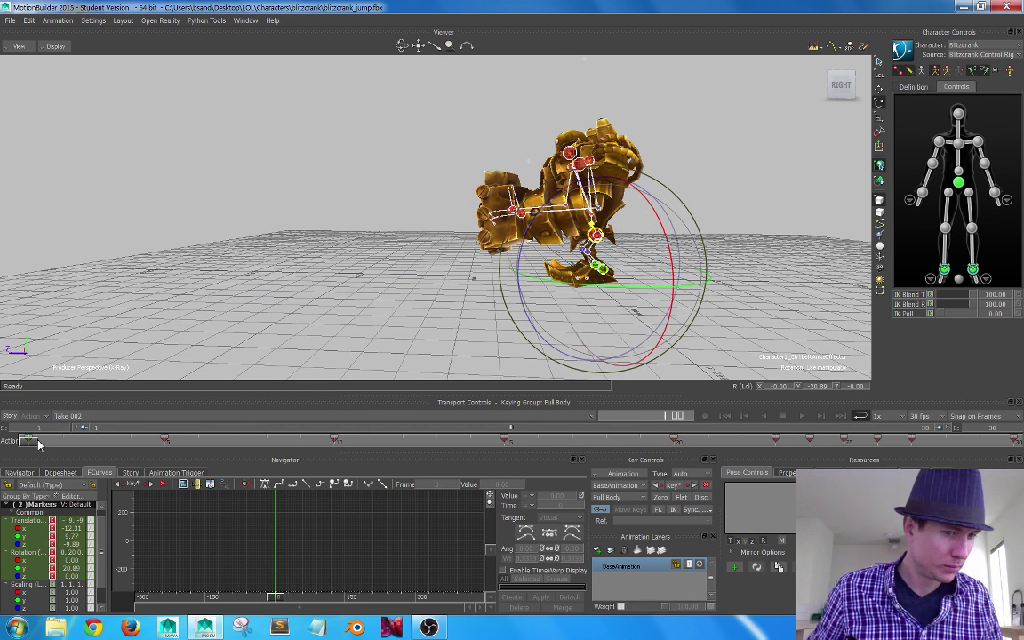
drag(27, 442, 2, 429)
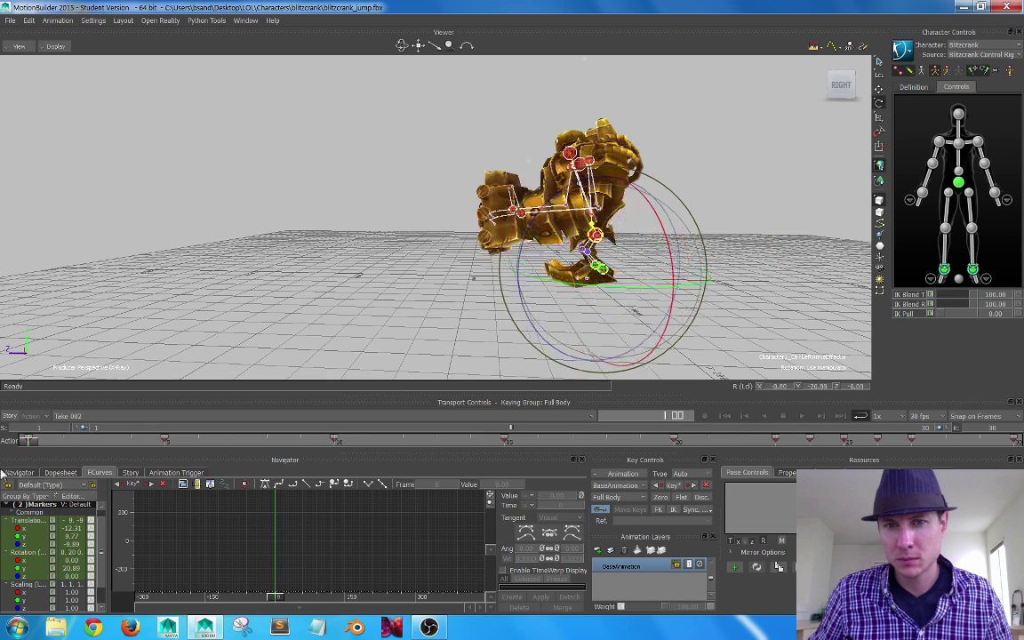
Select the left ankle effector, set keying to Body Parts, and scrub the wind-up from frame 1 to 13 and back
click(742, 194)
alt+middle_drag(716, 280, 704, 269)
alt+drag(704, 270, 560, 248)
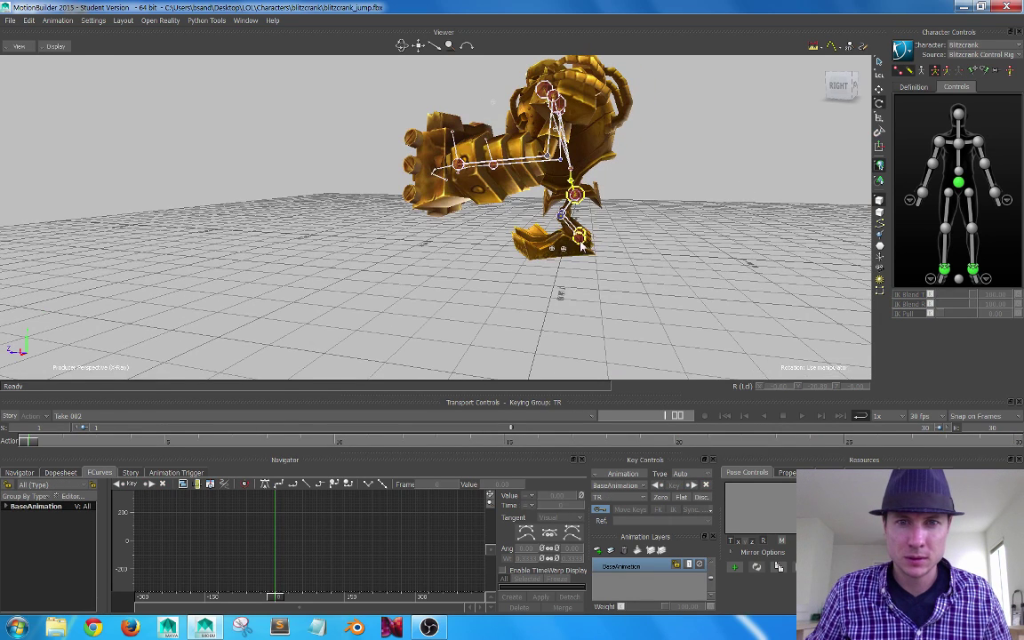
click(579, 238)
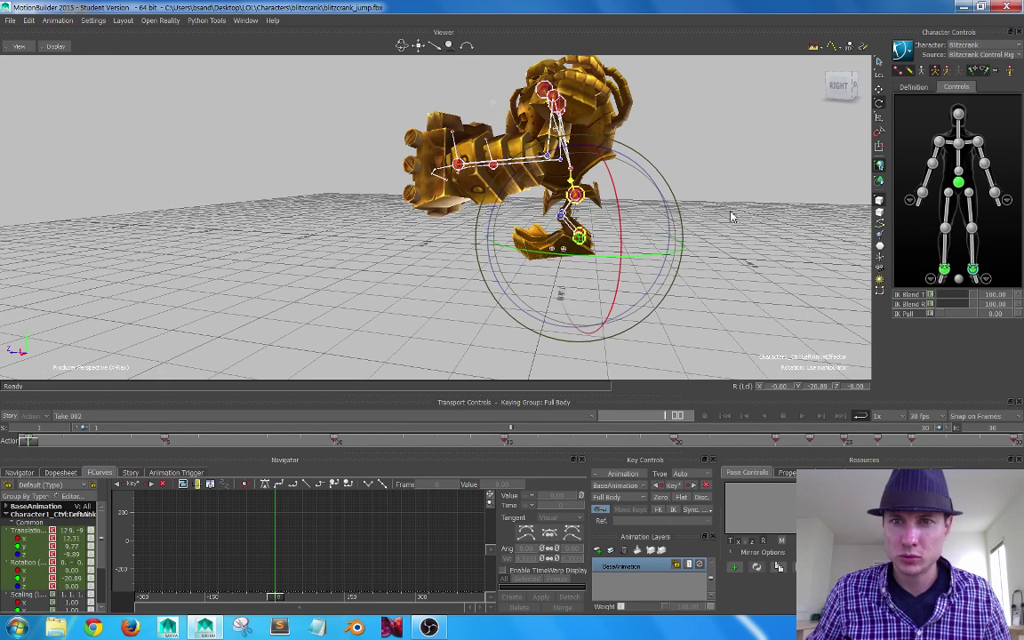
click(963, 71)
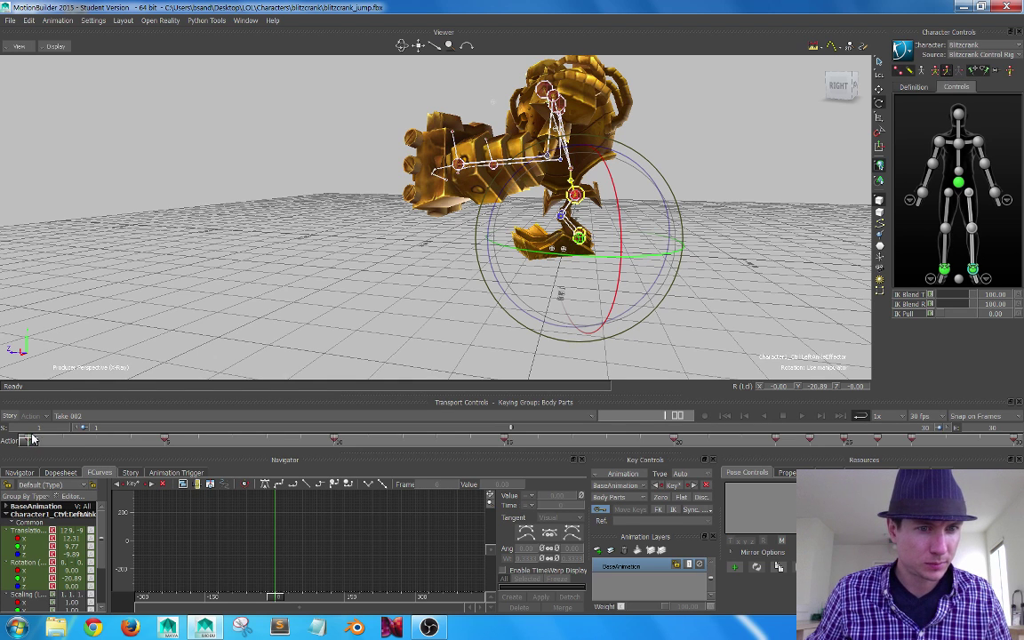
drag(32, 439, 435, 440)
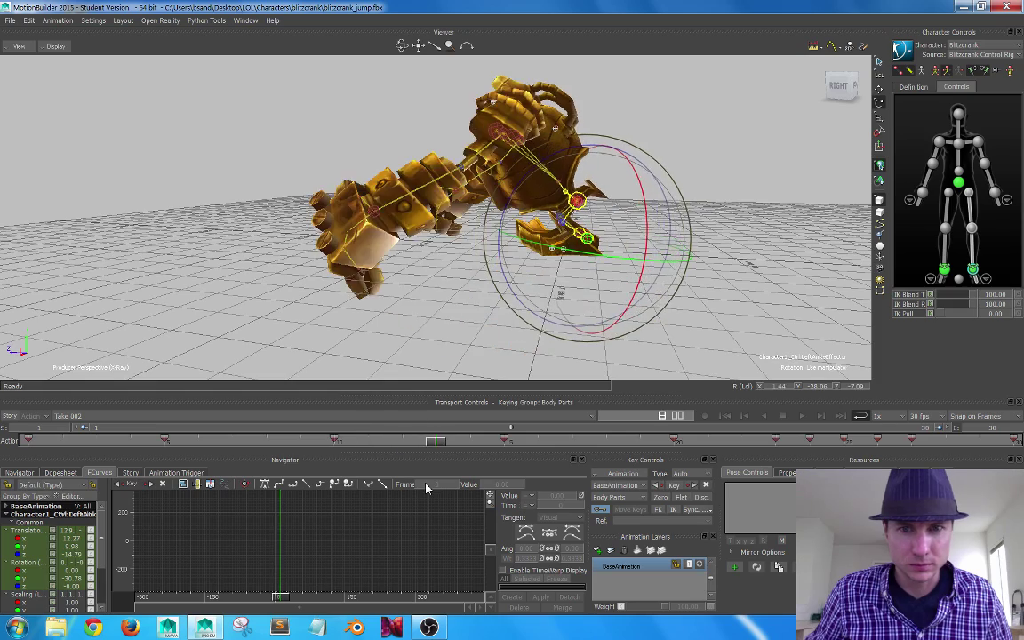
mouse_move(426, 489)
mouse_down()
mouse_move(25, 473)
mouse_move(403, 476)
mouse_up()
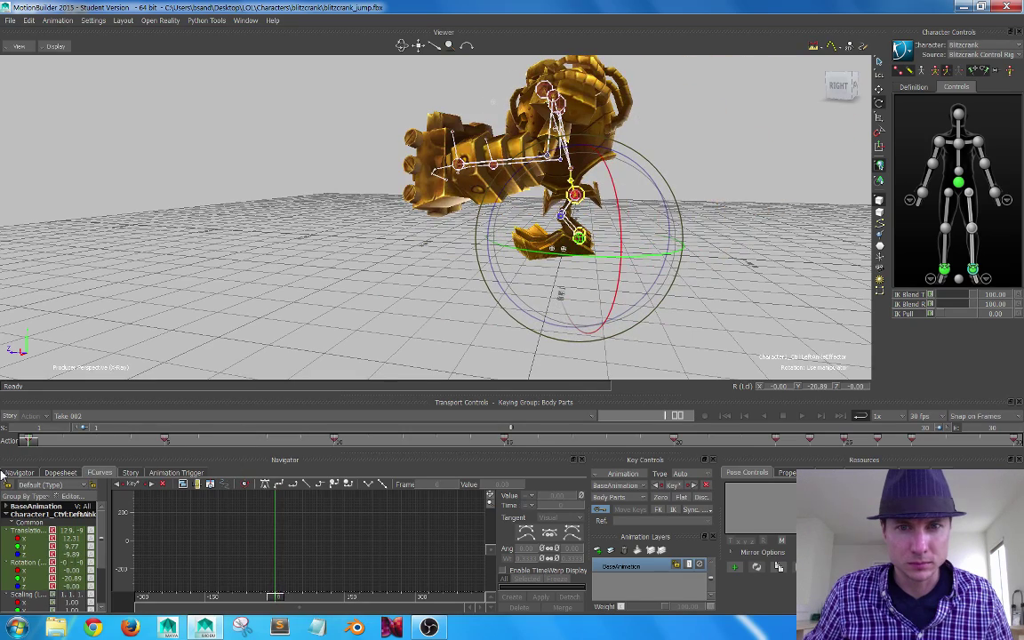
Delete the left ankle's keys at frames 5 and 10 and go back to frame 1
mouse_move(27, 440)
mouse_down()
mouse_move(462, 442)
mouse_move(51, 451)
mouse_move(294, 479)
mouse_move(516, 483)
mouse_up()
key(Delete)
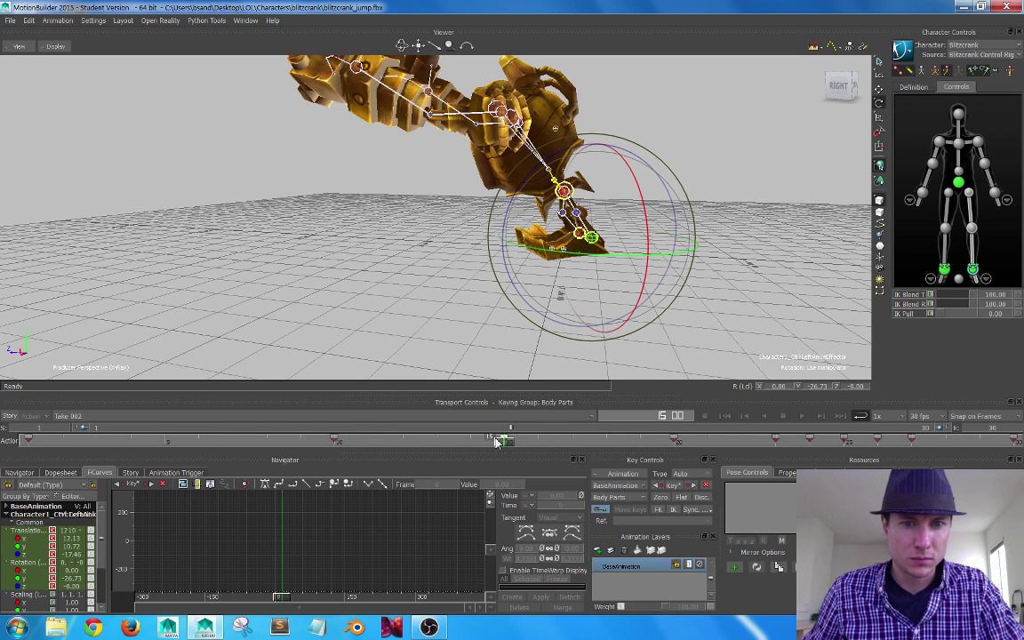
key(Delete)
drag(333, 439, 14, 453)
key(ctrl+z)
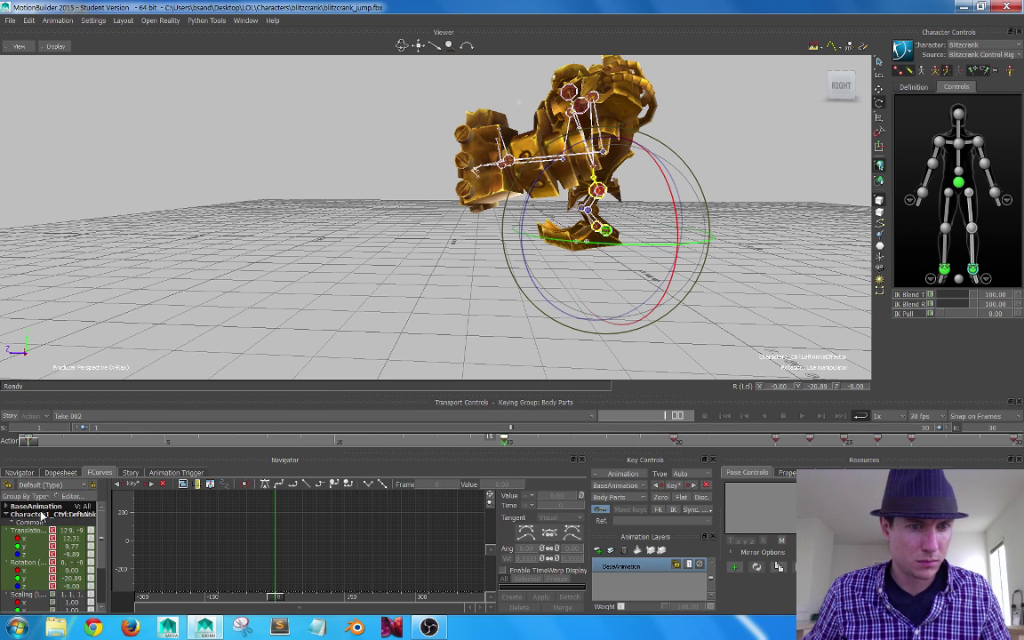
Show the left ankle's rotation curves framed in the curve editor and select their keys at frame 1
click(31, 563)
key(a)
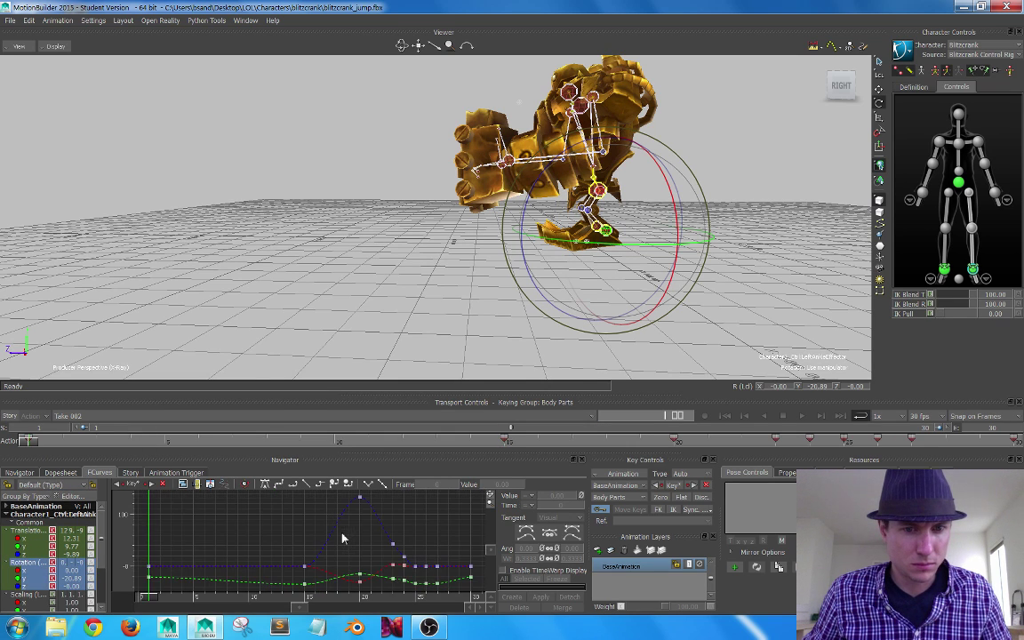
alt+middle_drag(339, 557, 395, 531)
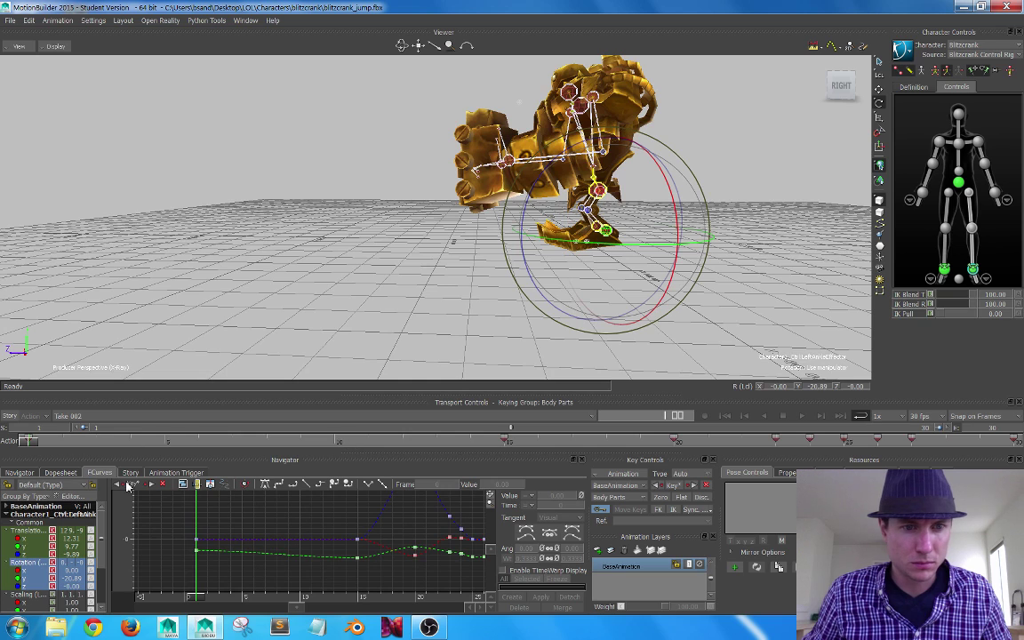
drag(218, 519, 183, 585)
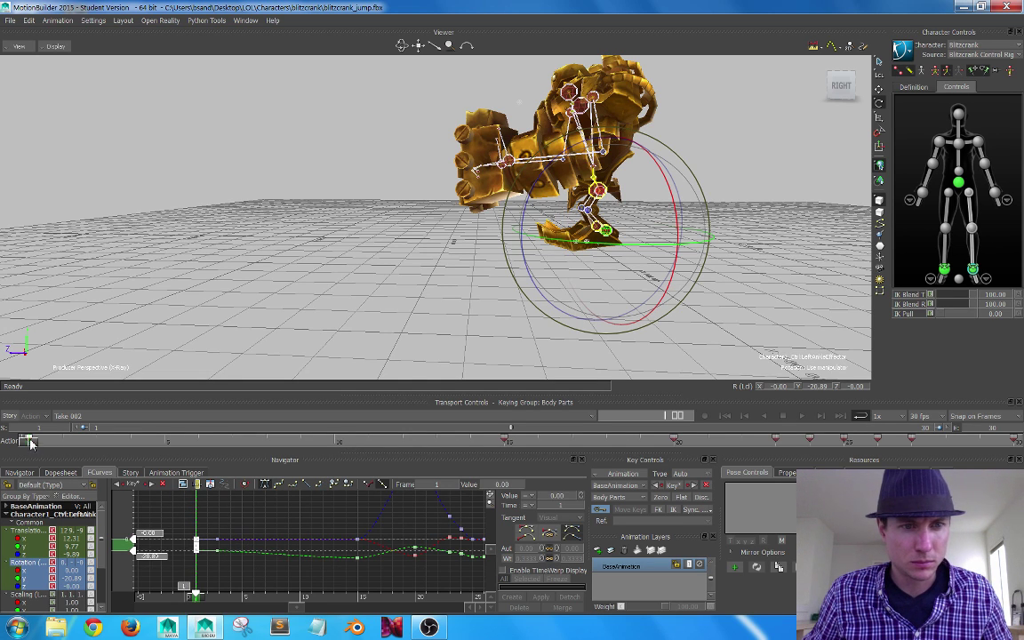
Copy the left ankle's key from frame 1 and paste it at frame 15
mouse_move(28, 439)
mouse_down()
mouse_move(502, 419)
mouse_move(34, 443)
mouse_up()
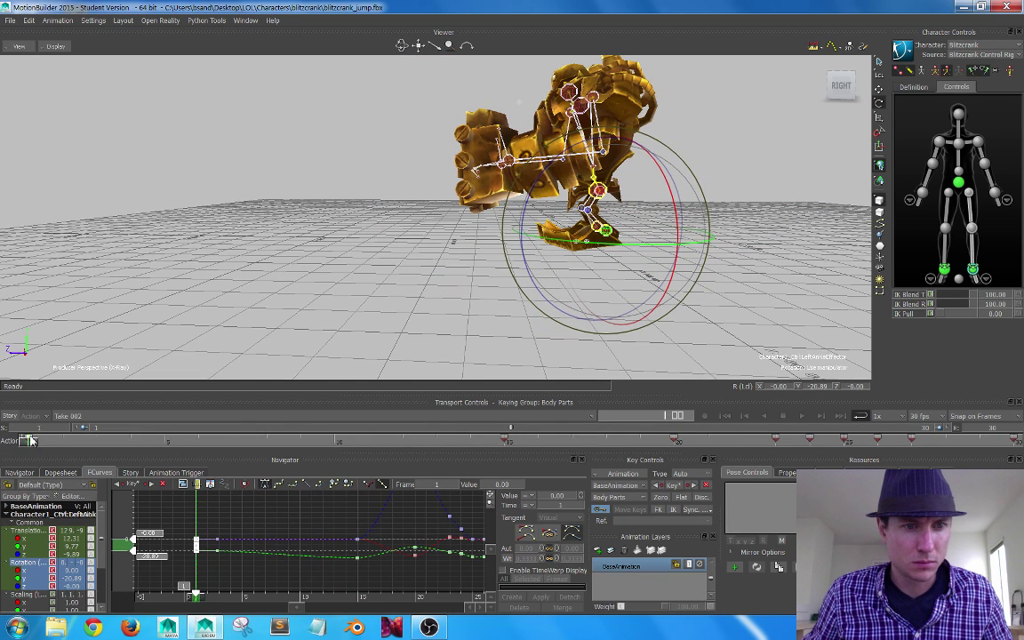
right_click(31, 441)
click(50, 454)
drag(32, 442, 503, 441)
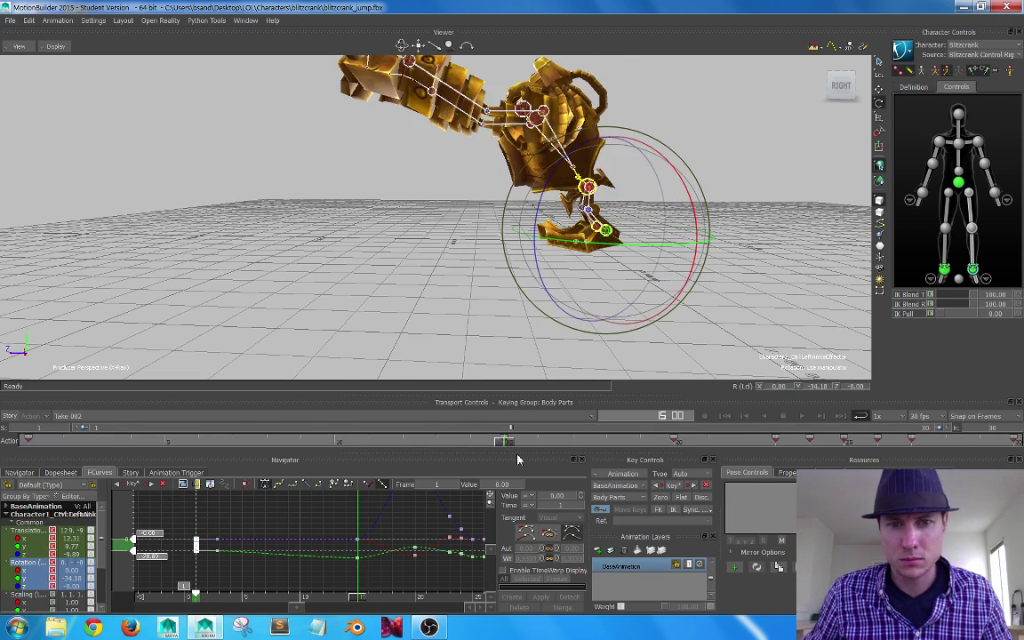
right_click(505, 442)
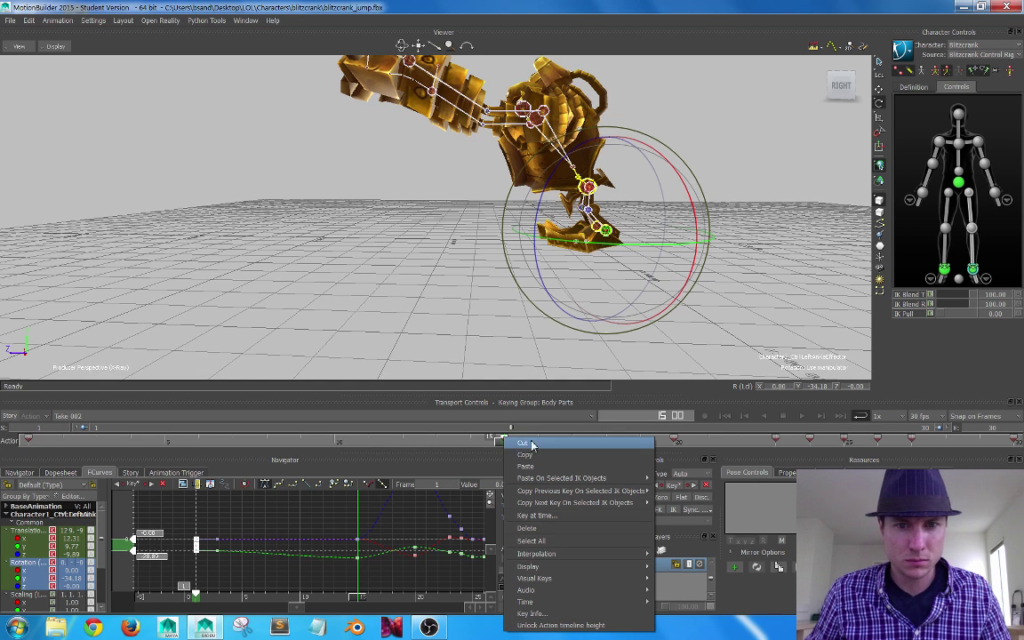
click(528, 467)
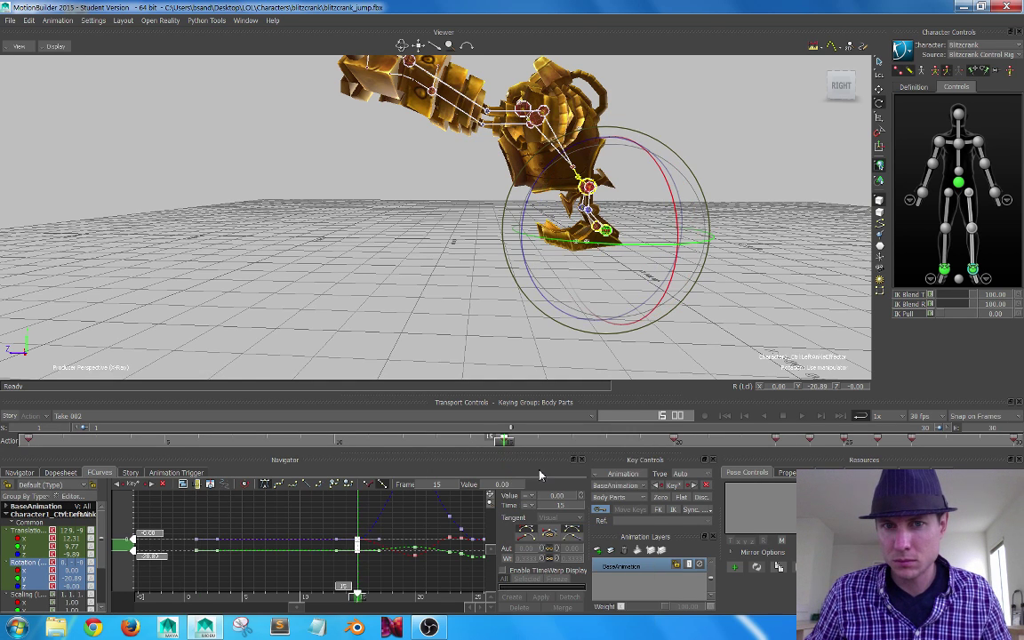
Try to paste the copied left ankle key at frame 2
drag(503, 447, 49, 474)
right_click(62, 442)
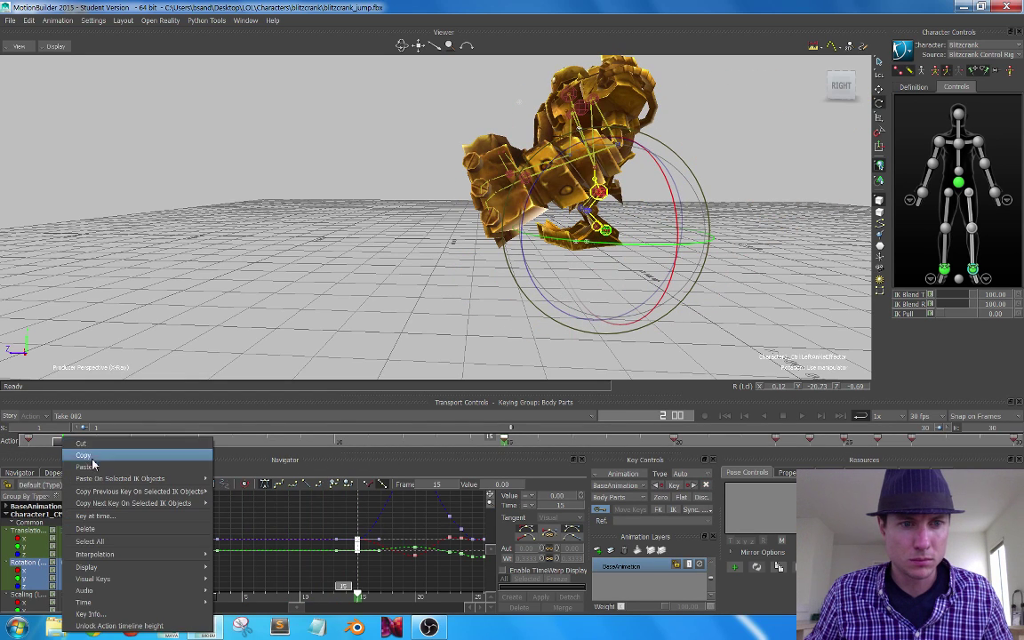
click(94, 468)
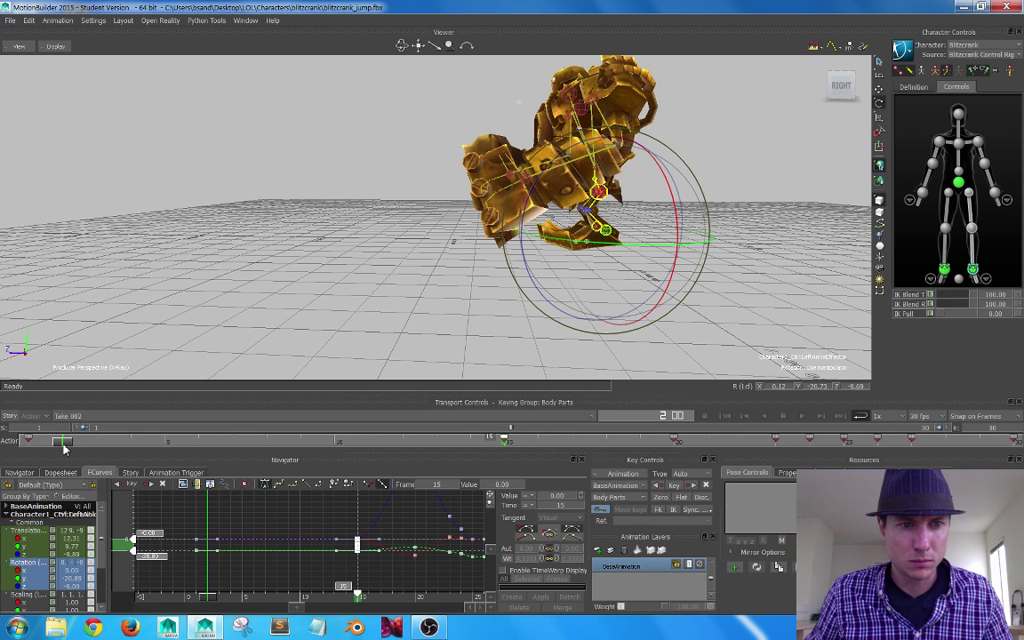
right_click(64, 447)
click(95, 472)
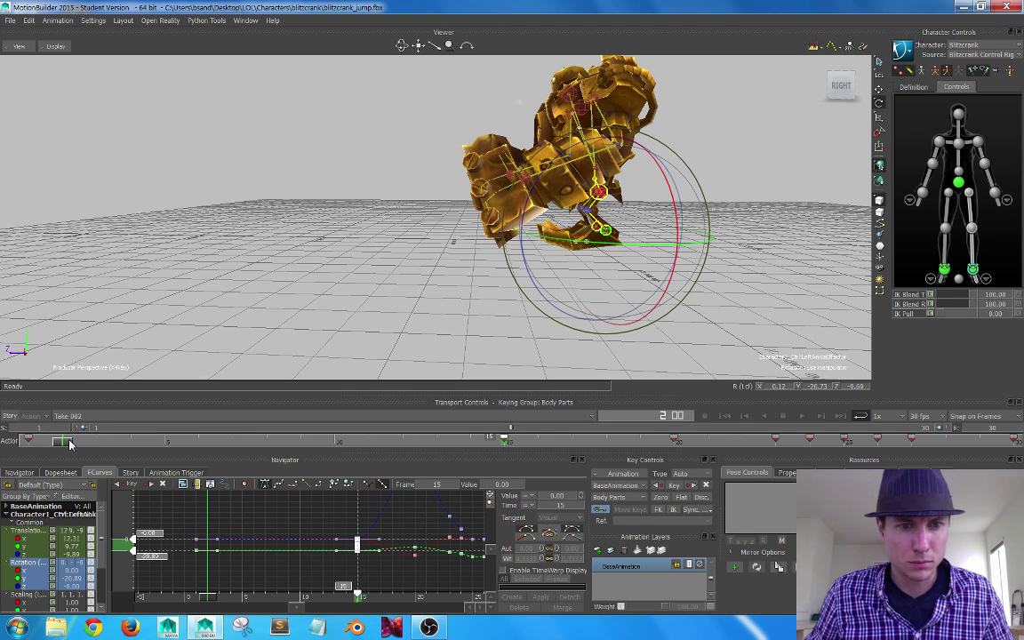
Copy the left ankle's frame 1 key again and paste it at frame 2
drag(49, 448, 25, 444)
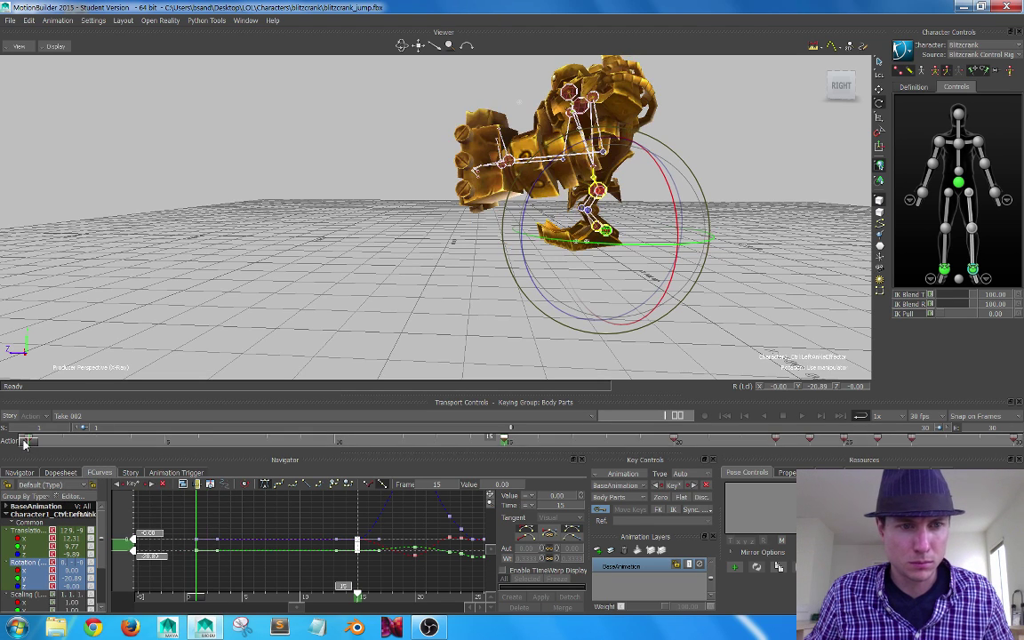
right_click(30, 442)
click(25, 441)
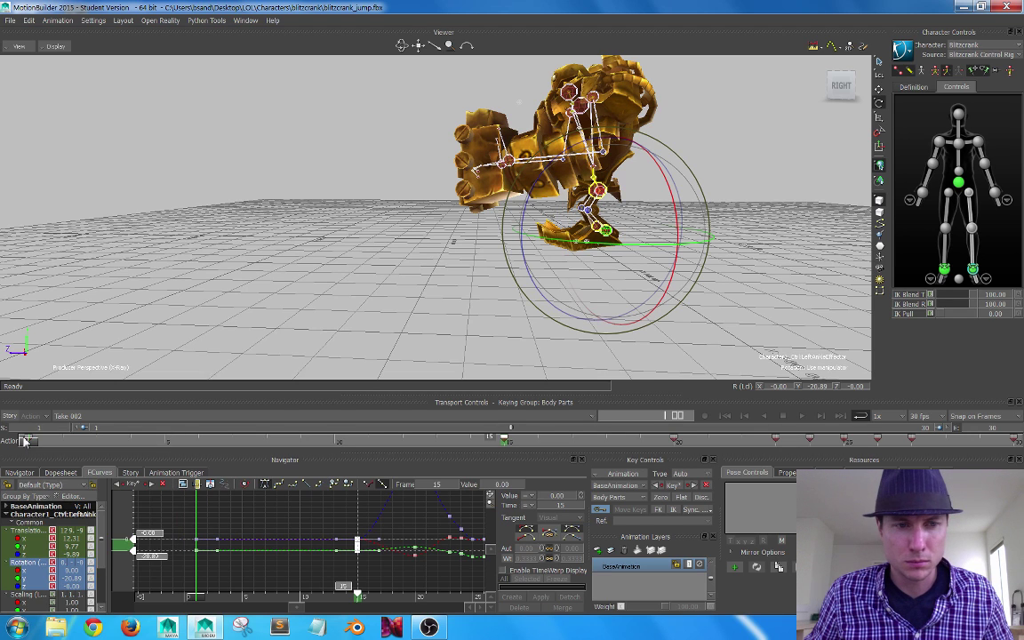
right_click(31, 441)
click(66, 463)
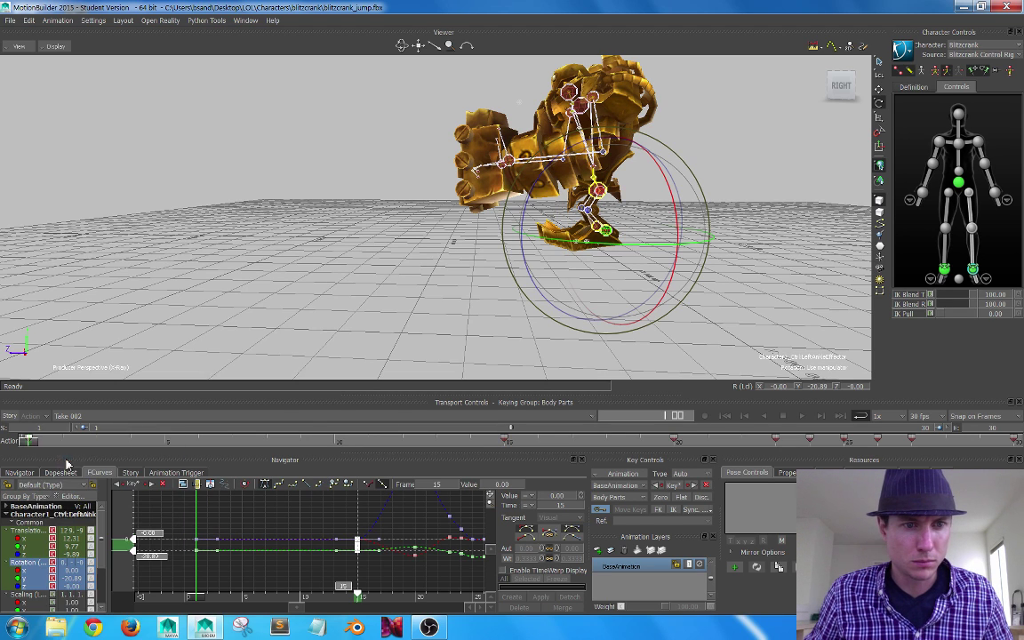
right_click(73, 443)
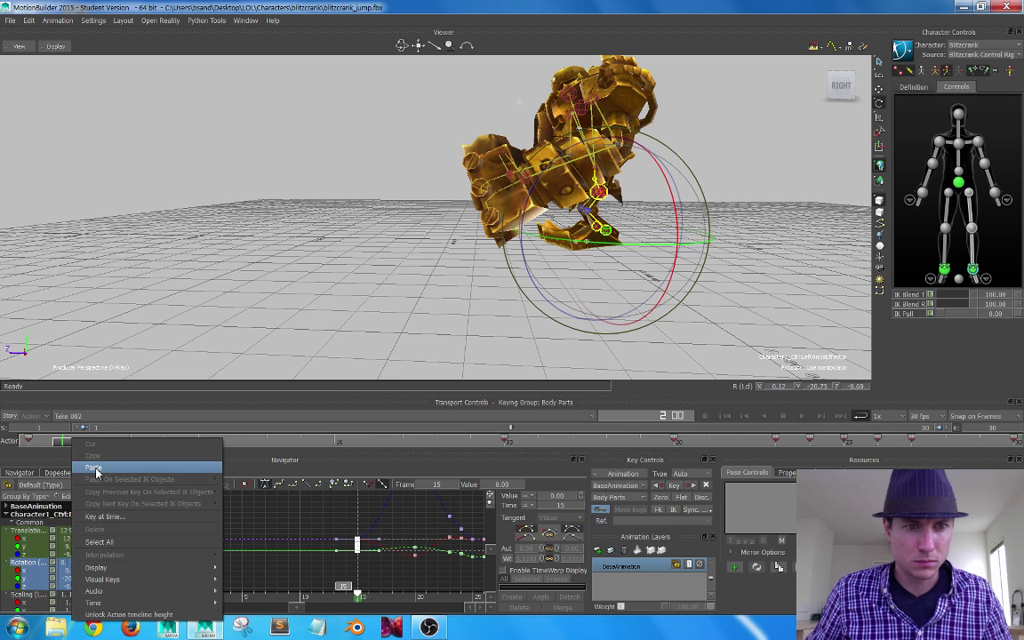
click(95, 469)
Paste the same left ankle key at frame 14
mouse_move(54, 450)
mouse_down()
mouse_move(320, 455)
mouse_move(469, 442)
mouse_up()
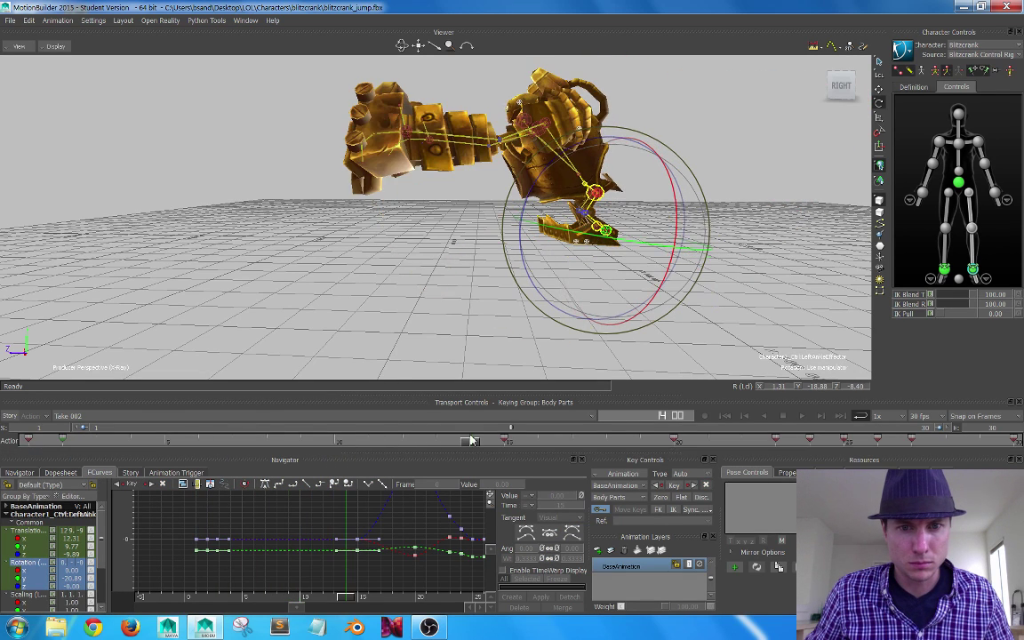
right_click(471, 441)
click(496, 466)
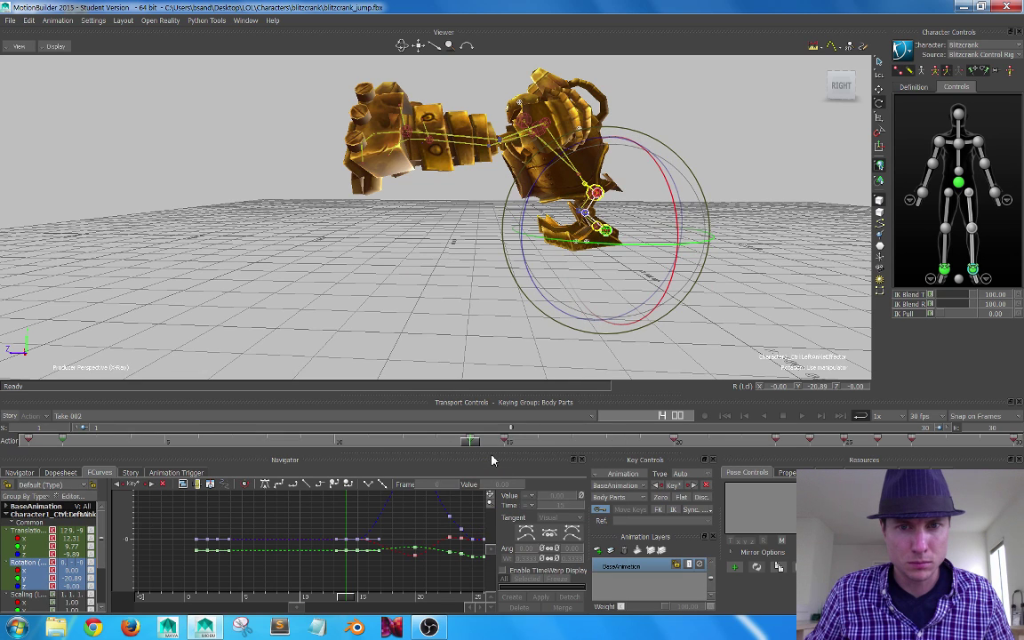
Play the jump, check the take-off and landing around frames 21 and 24, and return to frame 5
key(space)
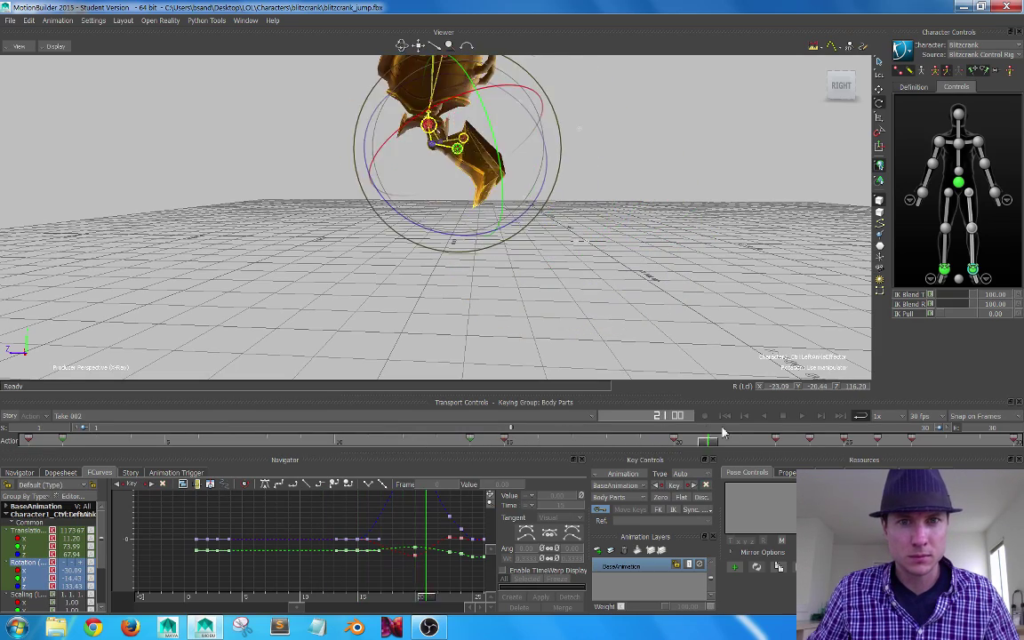
alt+middle_drag(546, 254, 554, 224)
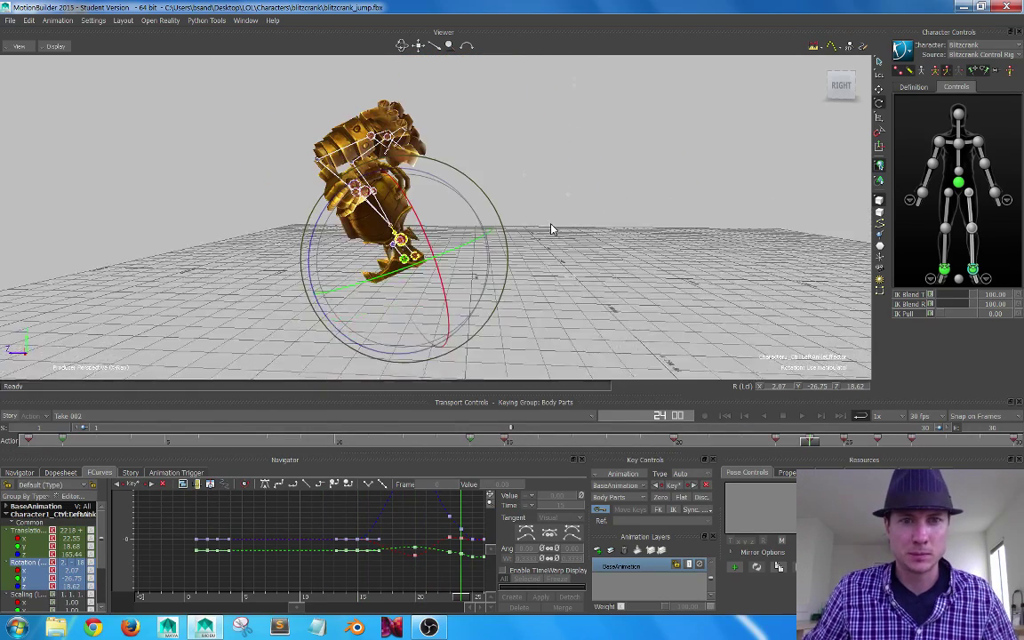
drag(812, 446, 178, 459)
Rotate the left ankle at frame 5 to about 4.82, -20.35, -13.64 and key it
alt+drag(578, 229, 542, 239)
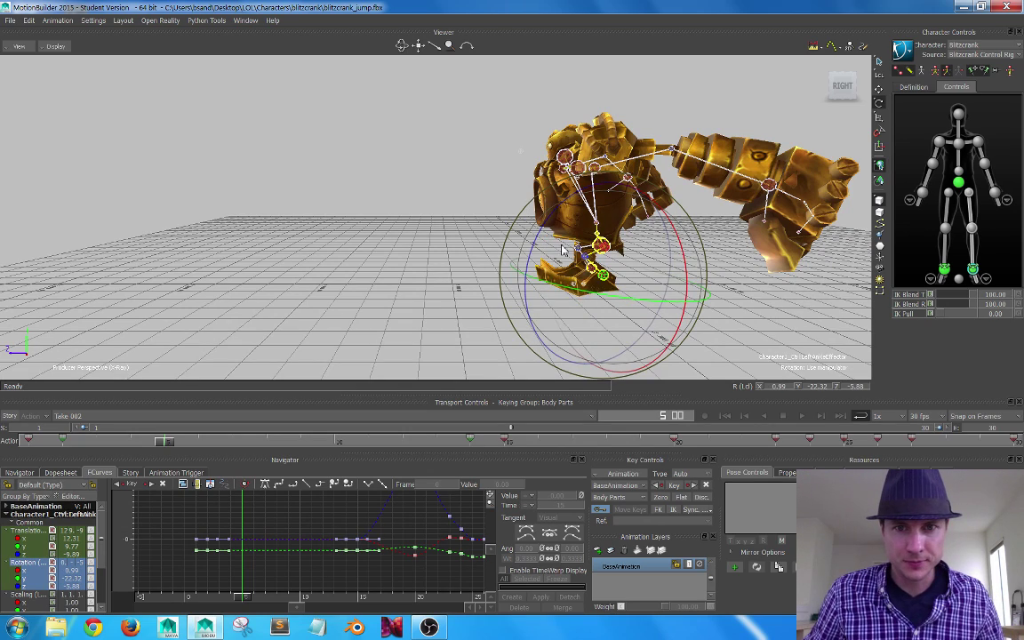
key(ctrl+z)
ctrl+shift+drag(537, 245, 559, 246)
ctrl+shift+drag(626, 255, 621, 250)
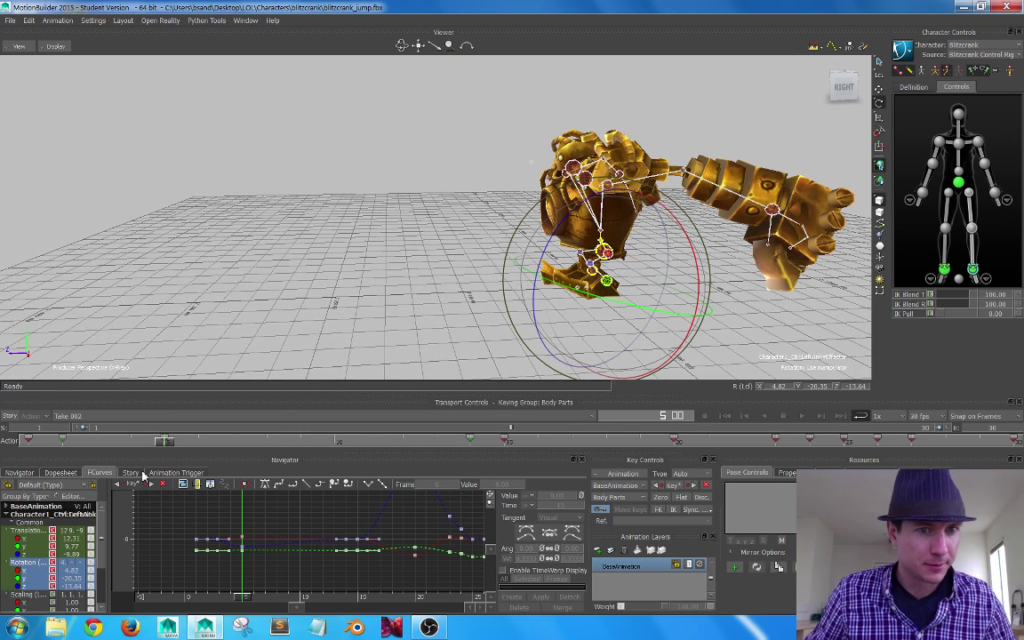
Enlarge the curve editor, move the left ankle's frame 5 key to frame 8, and key the in-between rotation at frame 5
drag(167, 440, 245, 441)
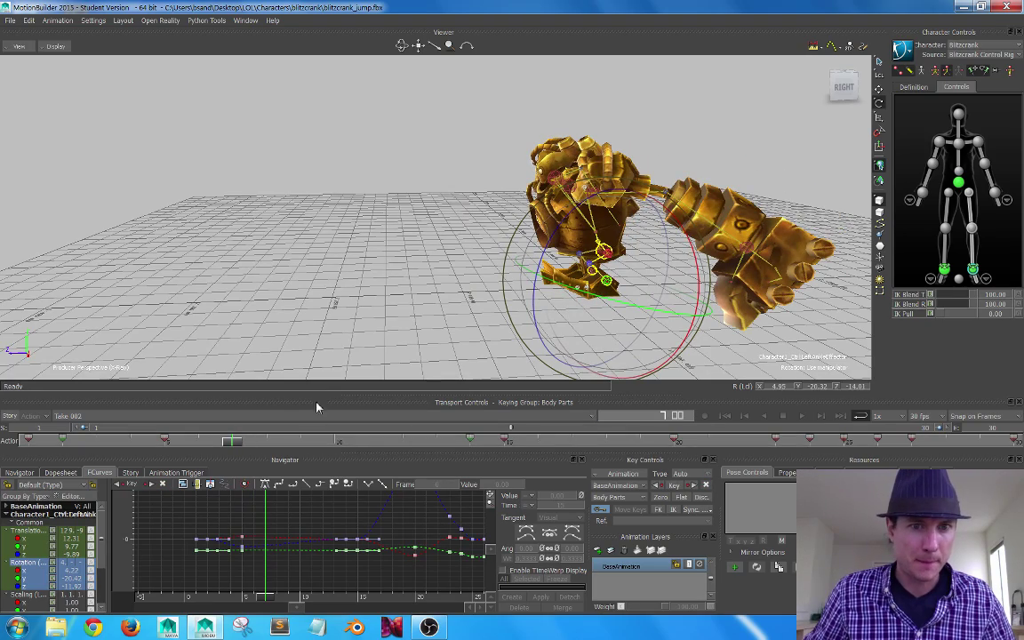
drag(327, 395, 328, 361)
alt+drag(503, 216, 437, 235)
drag(235, 416, 170, 417)
shift+drag(242, 524, 298, 523)
ctrl+drag(298, 523, 356, 553)
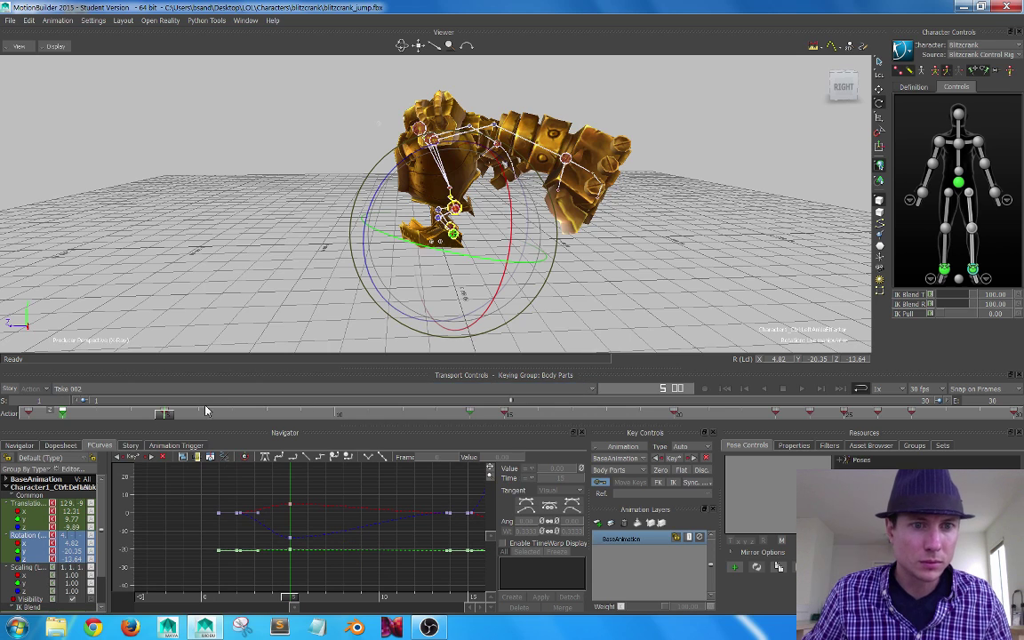
drag(159, 415, 266, 415)
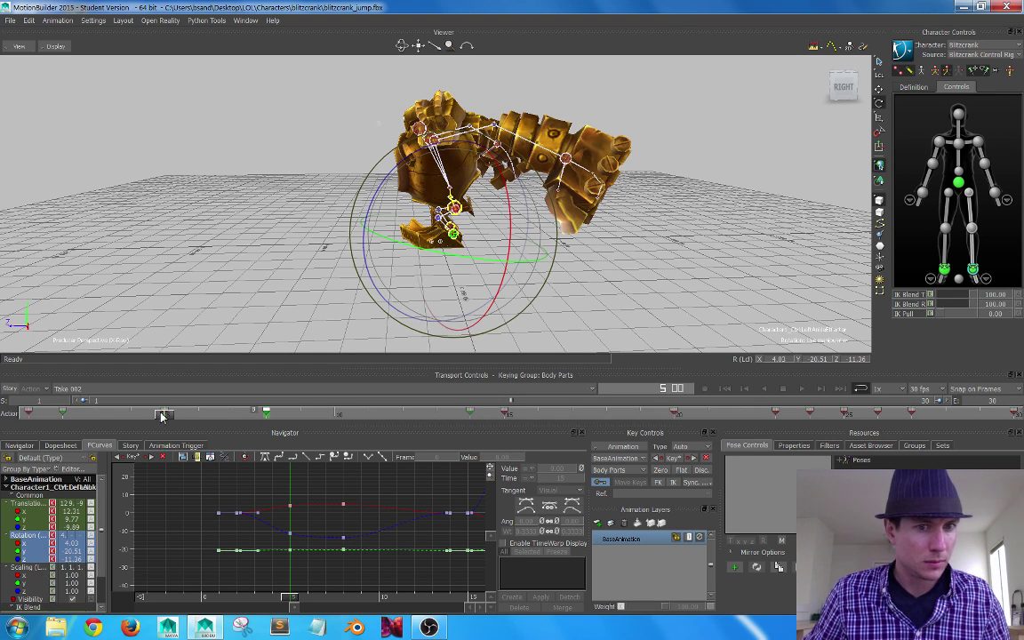
Move the left ankle's frame 14 key to frame 13 and check its rotation curves at frame 8
drag(166, 420, 265, 418)
mouse_move(363, 545)
shift+mouse_down()
mouse_move(360, 532)
mouse_move(365, 568)
shift+mouse_up()
mouse_move(359, 500)
shift+mouse_down()
mouse_move(361, 546)
mouse_move(370, 485)
shift+mouse_up()
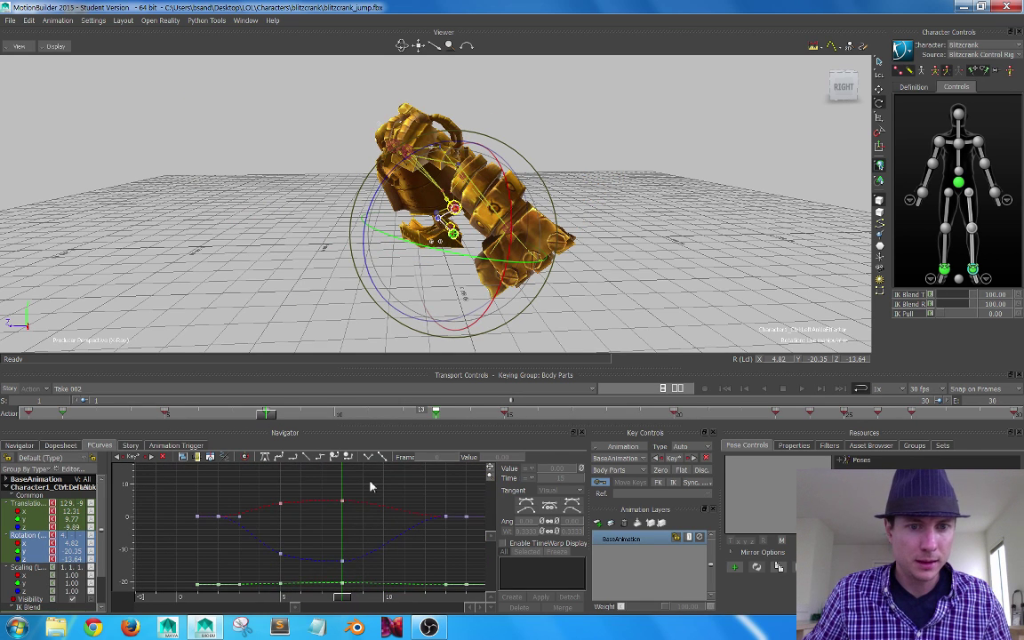
Reduce the left ankle's rotation keys at frames 5 and 8 to reach about 3.35 in X and -10.84 in Z at frame 8
drag(273, 577, 276, 542)
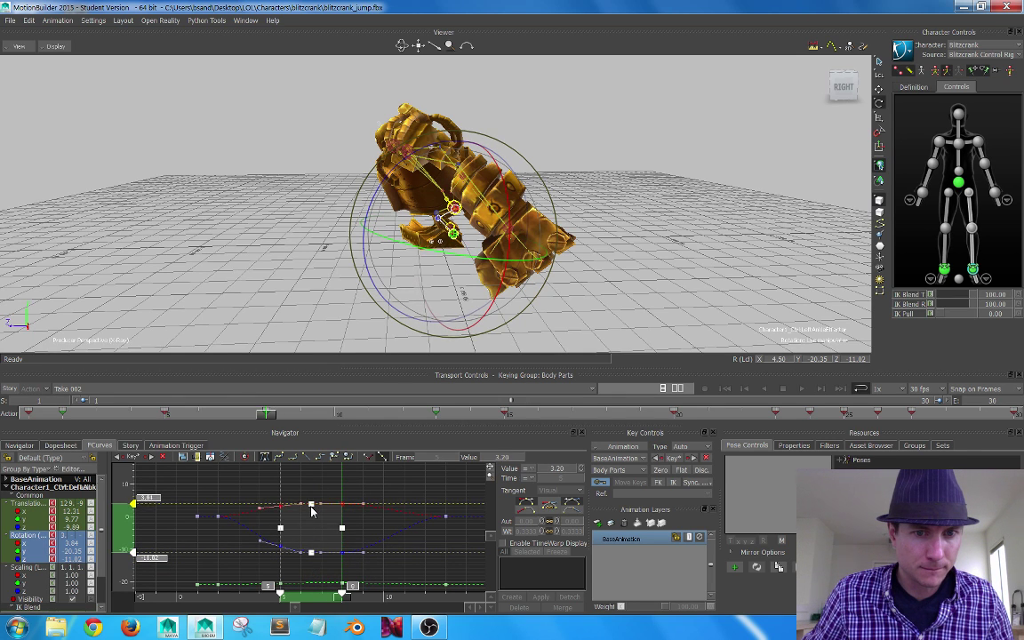
drag(311, 510, 311, 512)
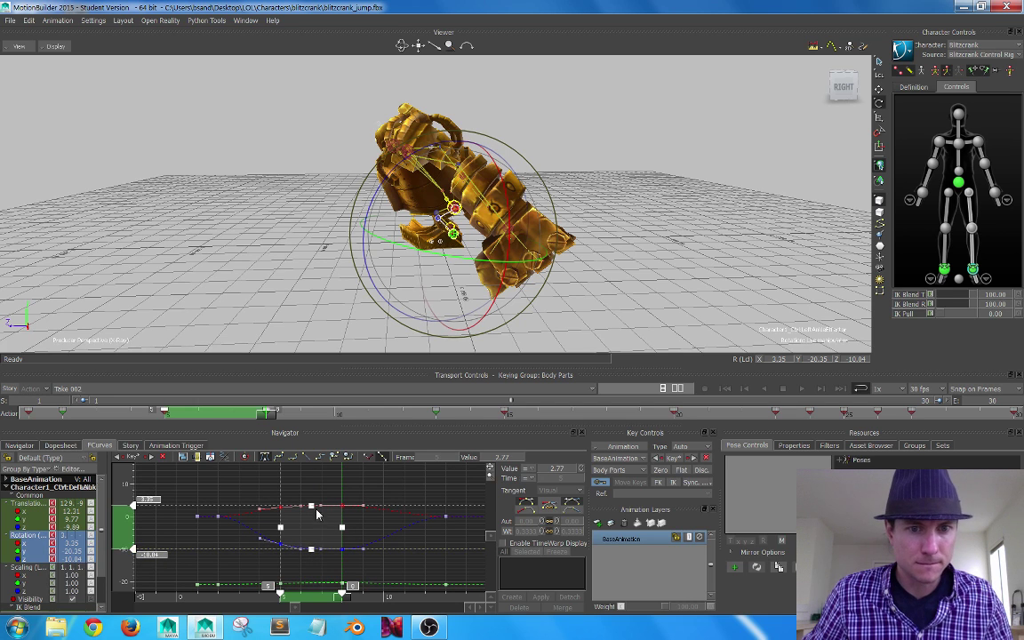
mouse_move(270, 412)
mouse_down()
mouse_move(148, 409)
mouse_move(287, 414)
mouse_up()
key(ctrl+z)
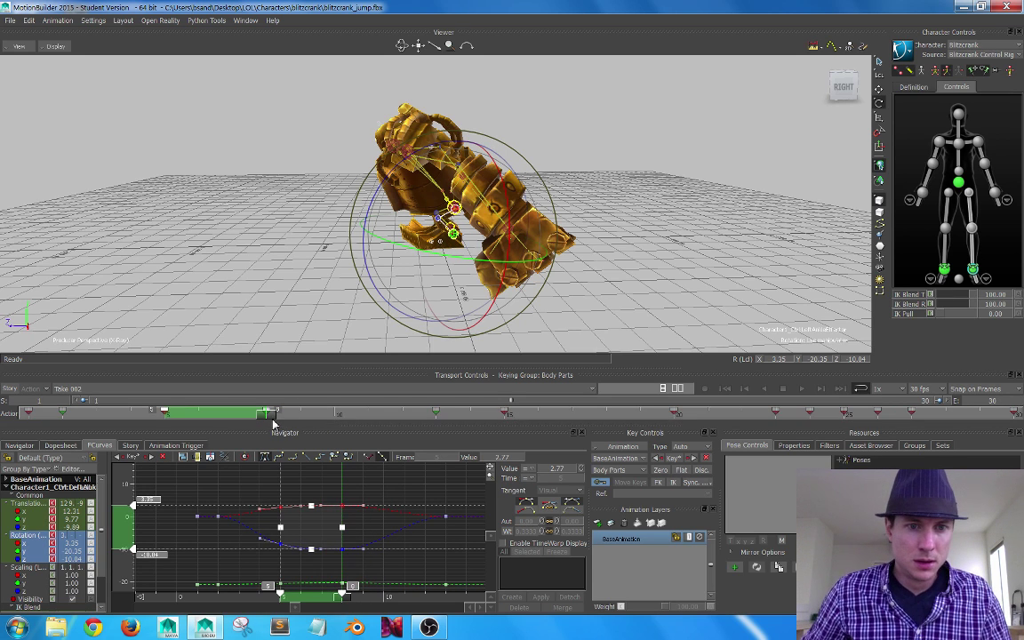
Copy the left ankle's frame 13 key and paste it at frame 14
drag(267, 420, 449, 418)
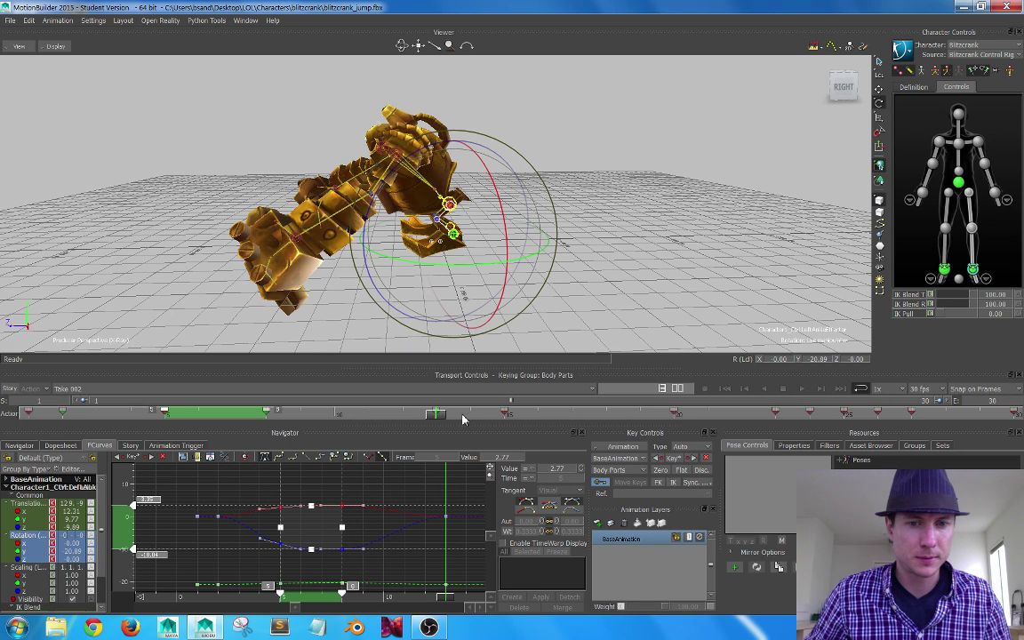
right_click(435, 414)
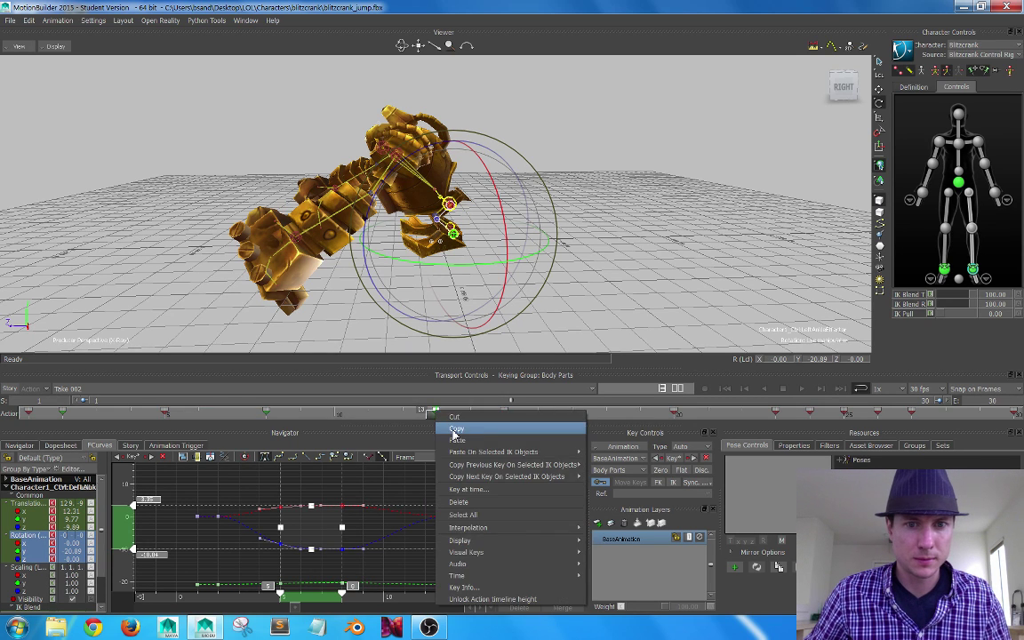
click(450, 434)
drag(439, 418, 9, 386)
right_click(468, 416)
click(480, 439)
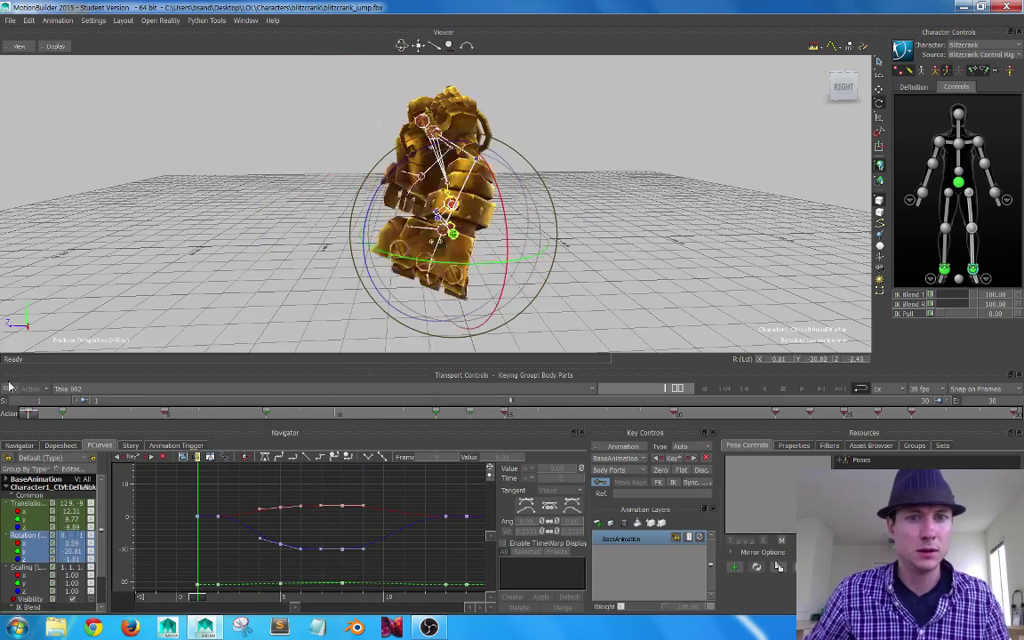
Scrub and play the jump from different side angles to check the left foot's planting, and clear the selection
alt+drag(277, 216, 300, 214)
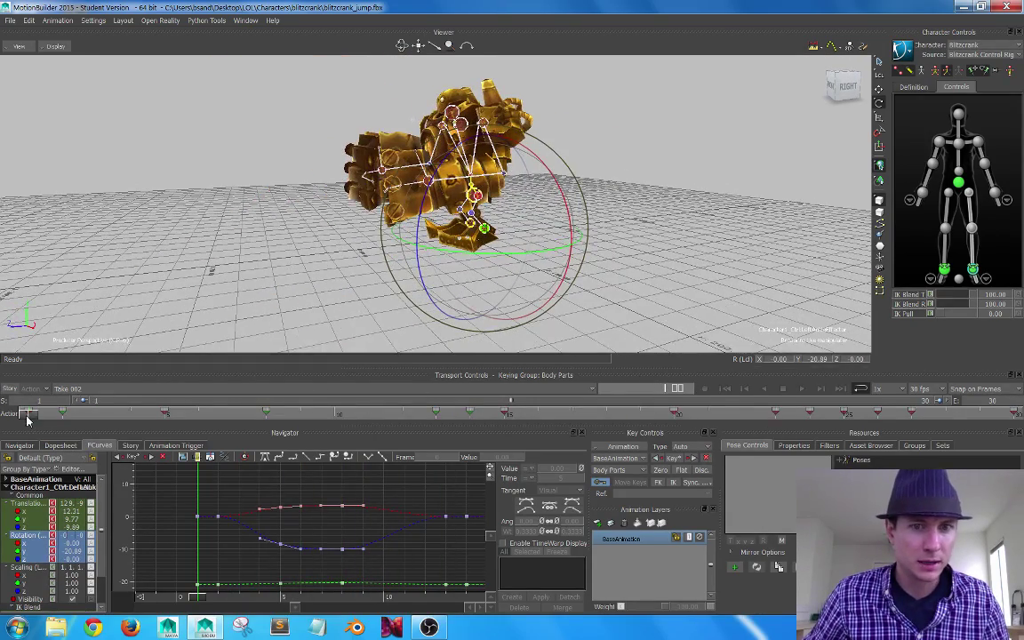
drag(27, 416, 466, 415)
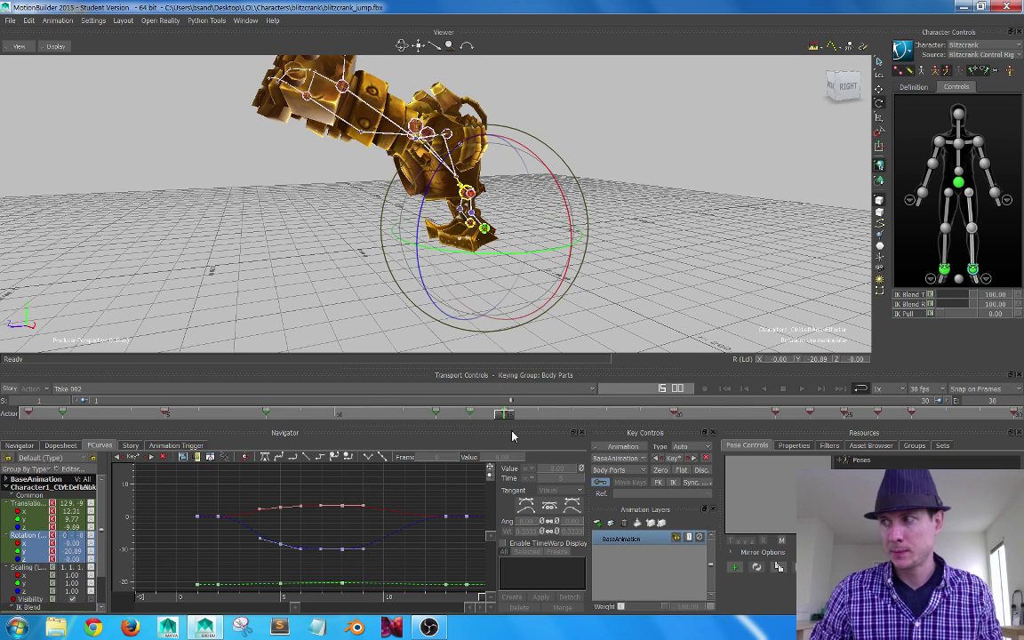
drag(502, 422, 96, 415)
alt+drag(487, 200, 316, 309)
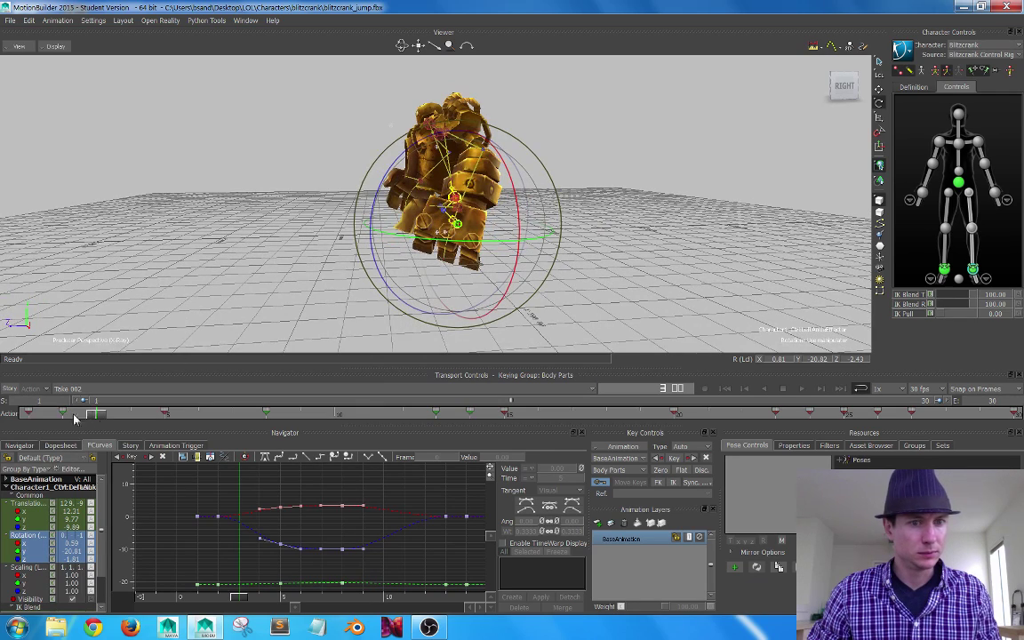
drag(93, 411, 131, 414)
drag(211, 430, 1, 417)
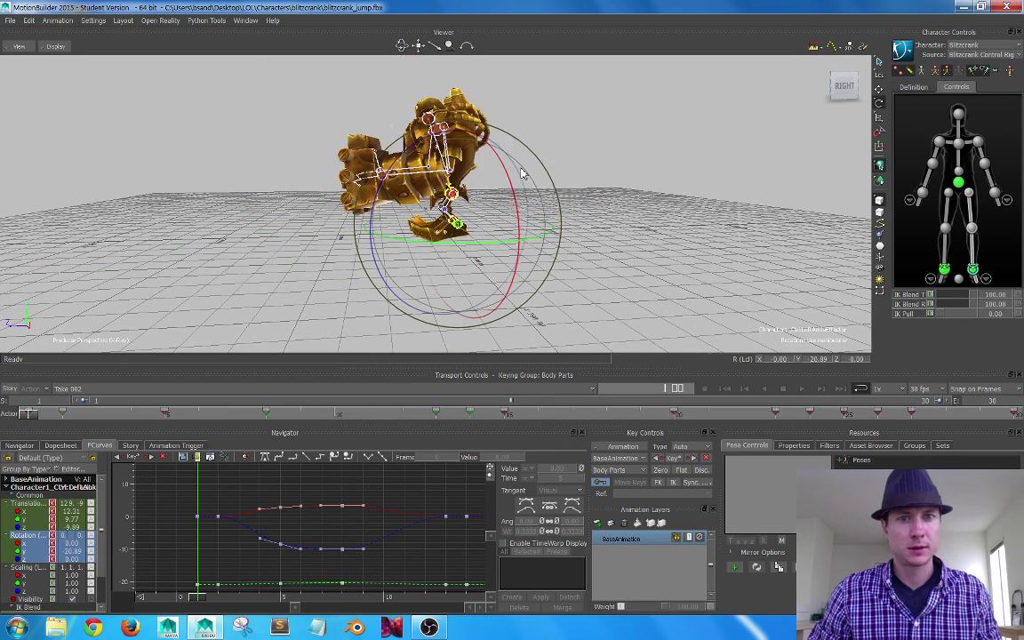
alt+drag(521, 173, 508, 192)
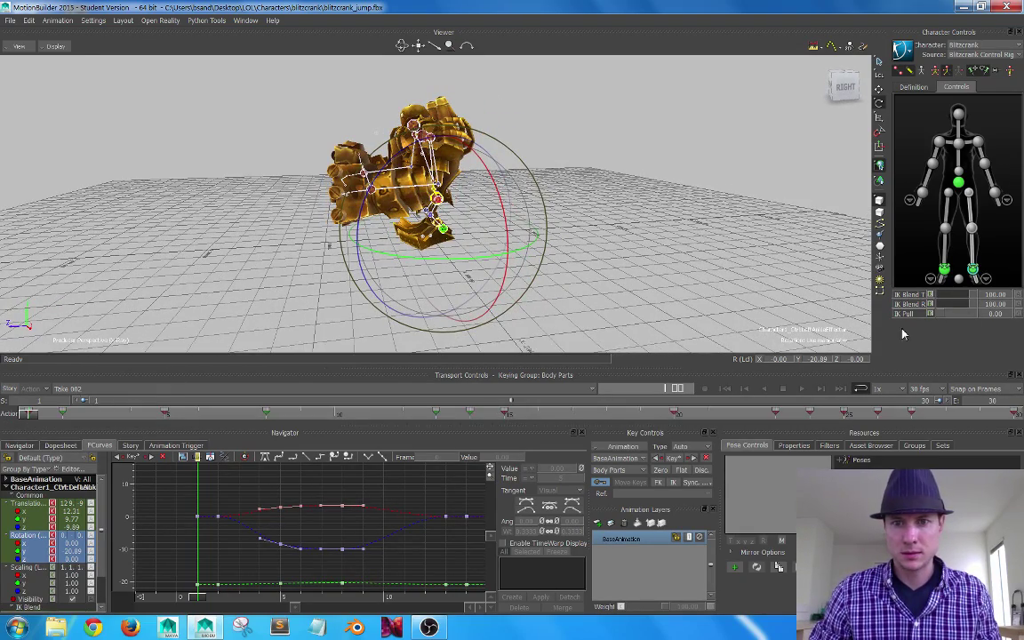
click(803, 390)
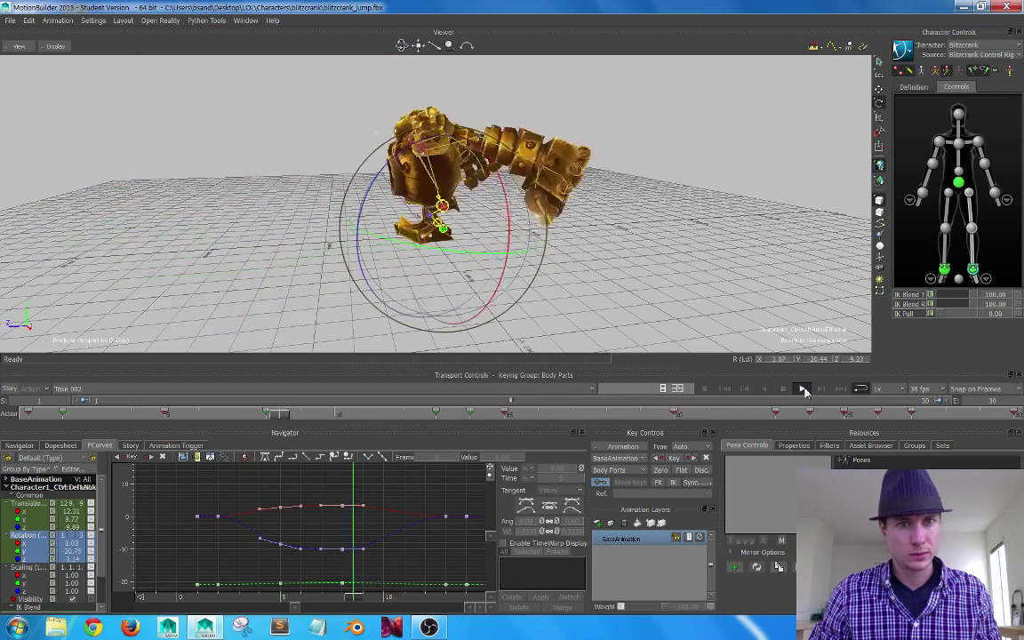
click(804, 391)
click(714, 151)
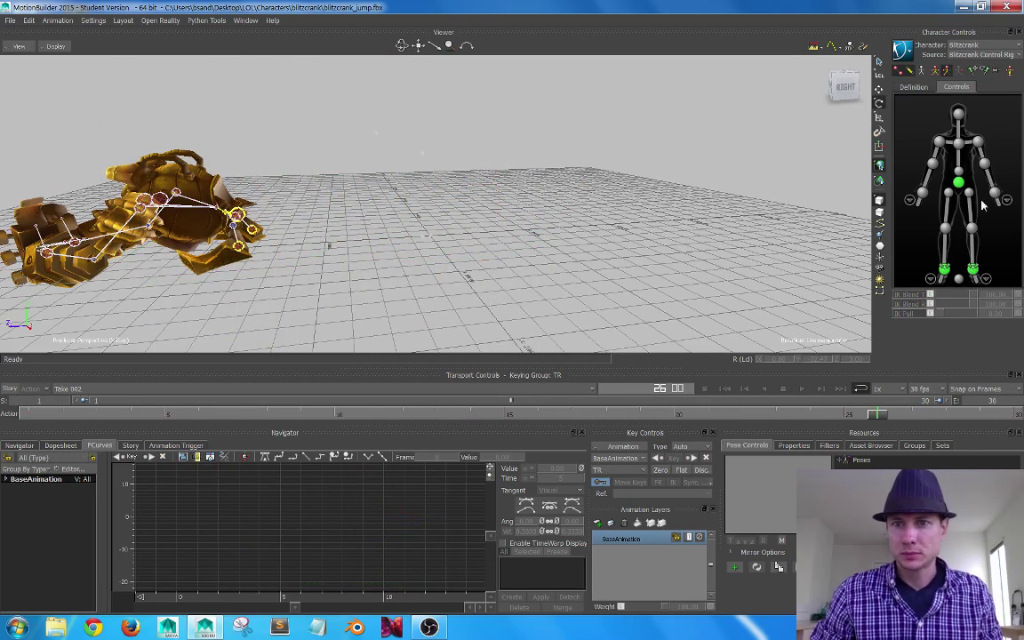
Select the hips and review their motion from wind-up to landing by scrubbing and playing the jump
click(962, 194)
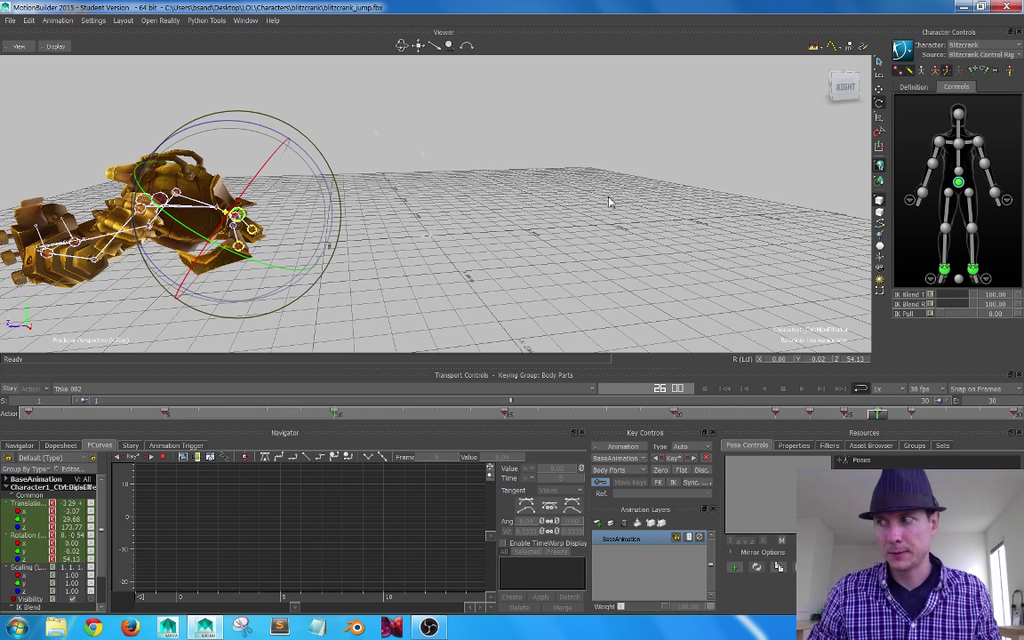
alt+drag(602, 239, 601, 237)
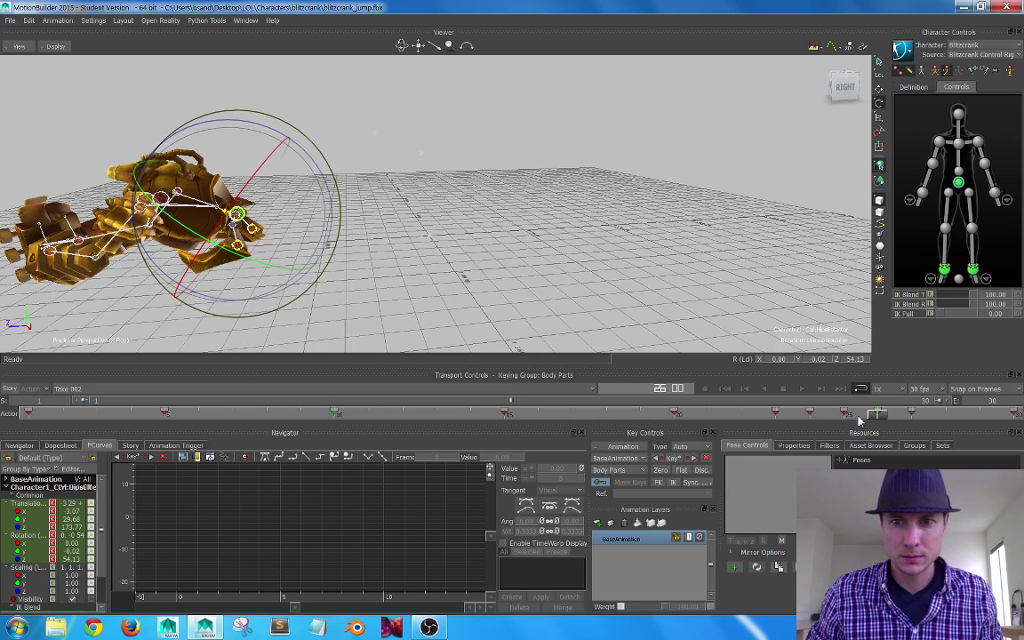
drag(879, 416, 474, 418)
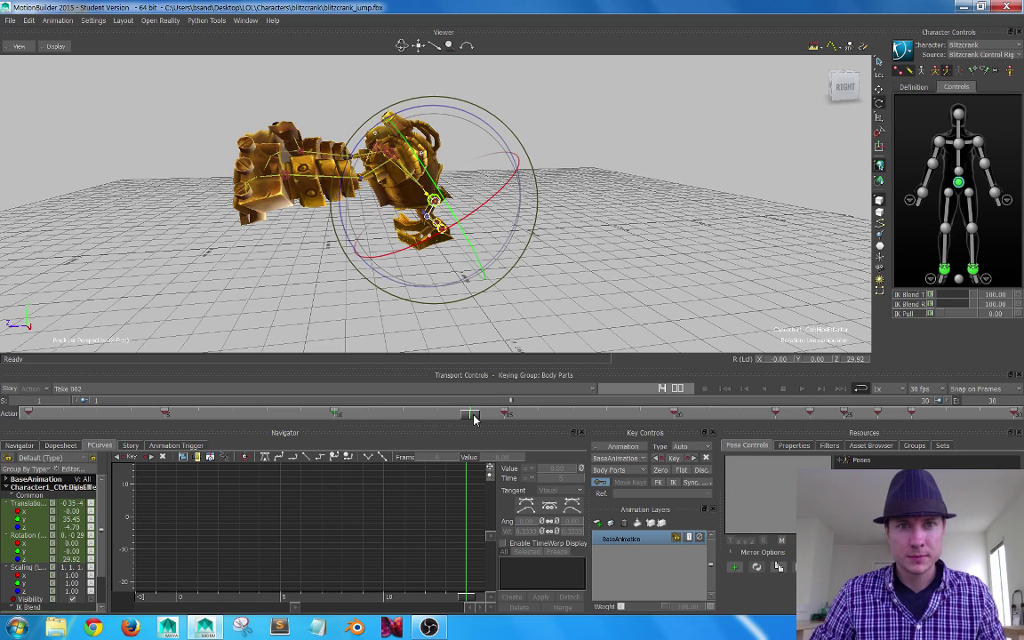
alt+drag(472, 208, 476, 253)
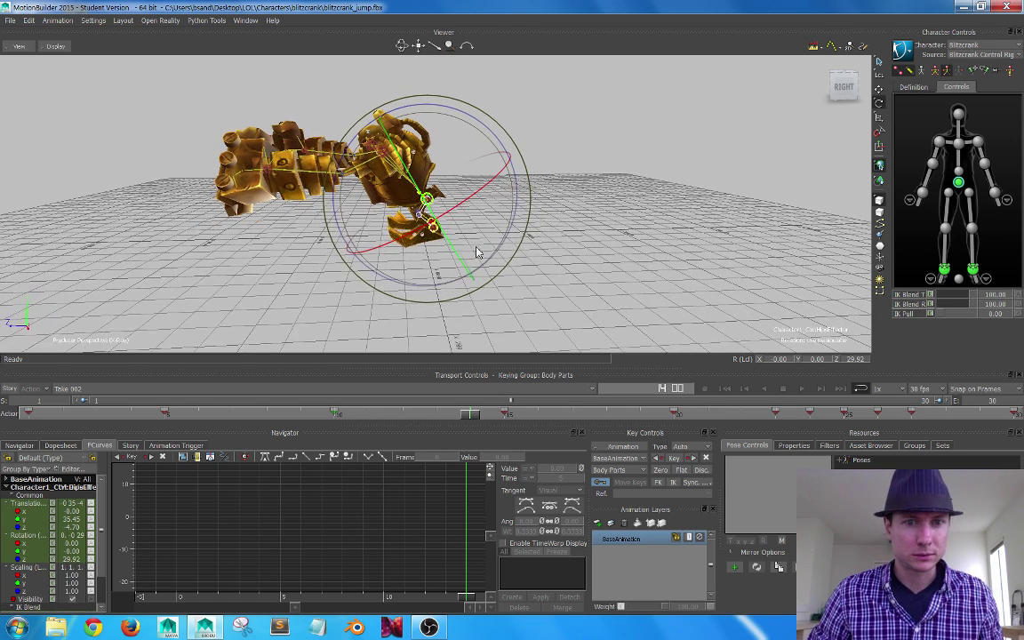
drag(472, 420, 3, 403)
drag(92, 412, 614, 347)
alt+drag(541, 208, 548, 208)
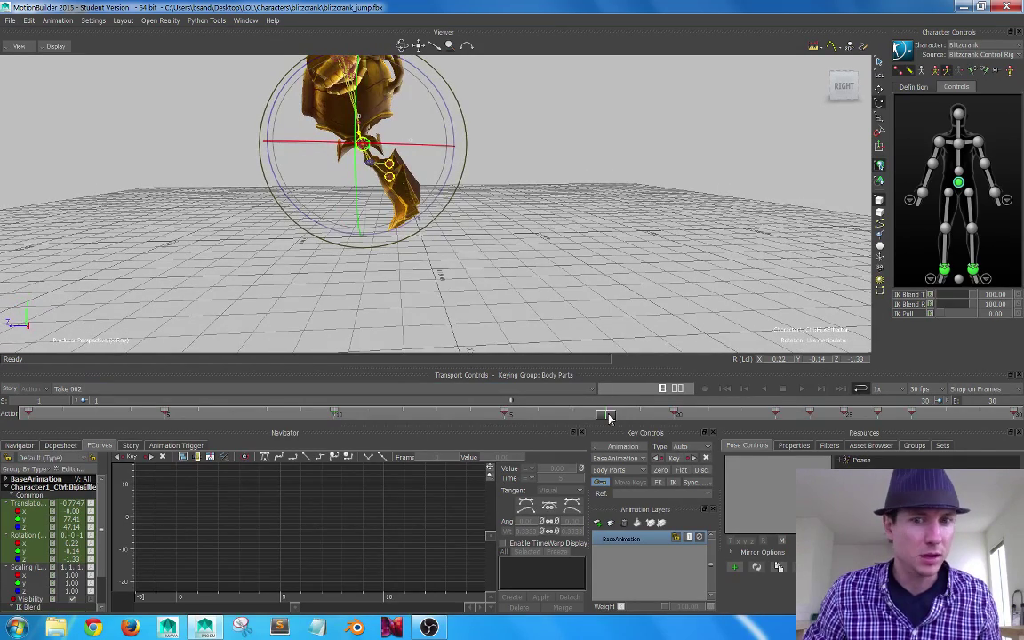
drag(609, 418, 4, 407)
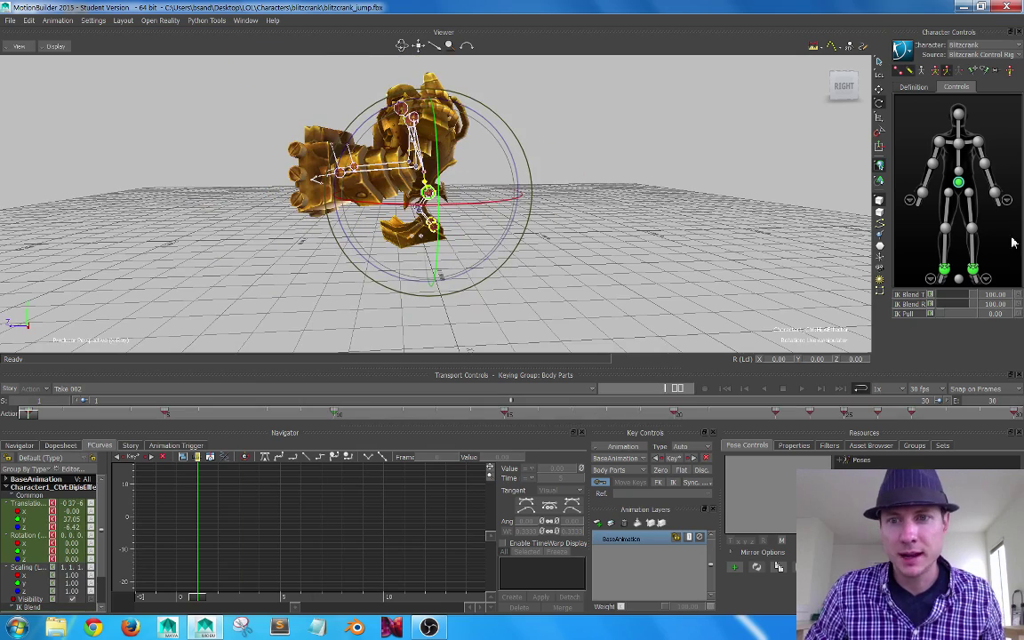
click(801, 390)
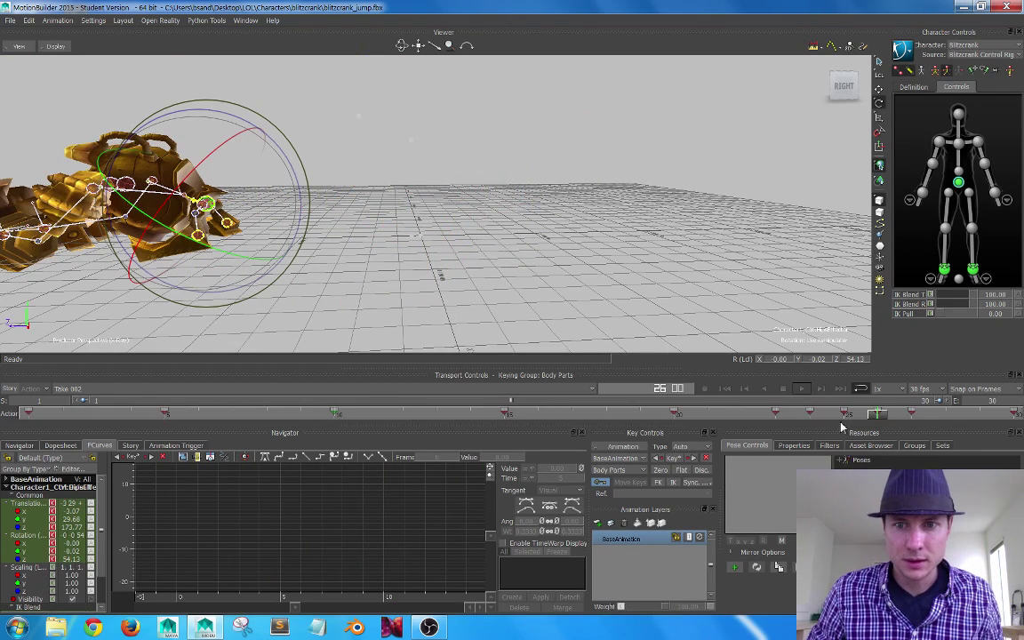
click(801, 392)
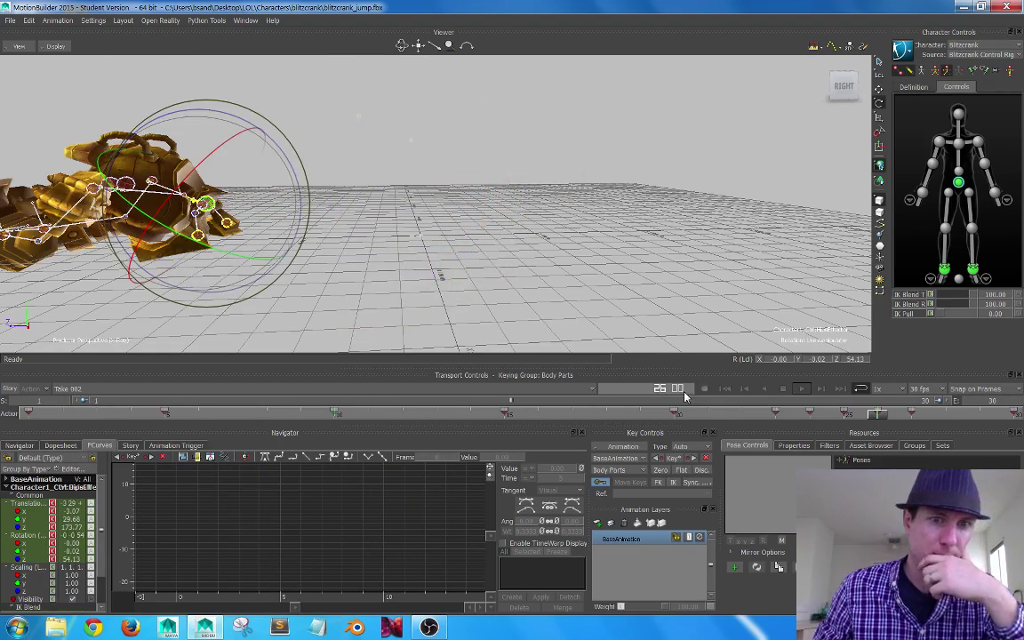
Display the hips' translation curves and change the frame 5 Z translation key to -7.90
drag(877, 421, 162, 431)
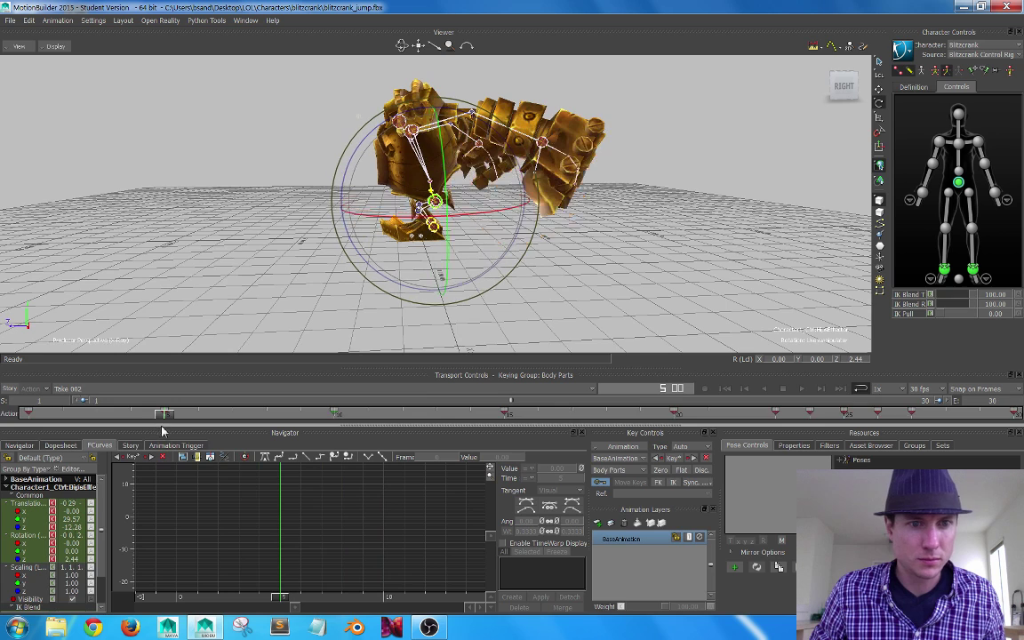
click(34, 504)
key(a)
shift+drag(214, 543, 343, 473)
drag(325, 551, 300, 548)
mouse_move(165, 420)
mouse_down()
mouse_move(18, 418)
mouse_move(159, 413)
mouse_up()
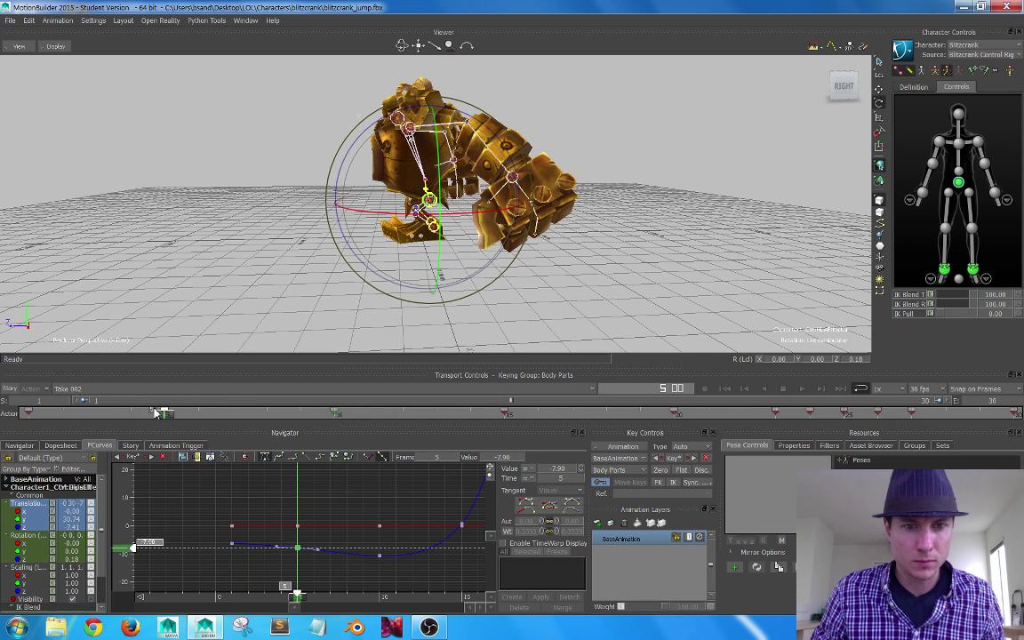
Try moving the hips' frame 5 Z translation key to frame 4 at -5.05, and undo it
drag(299, 551, 269, 540)
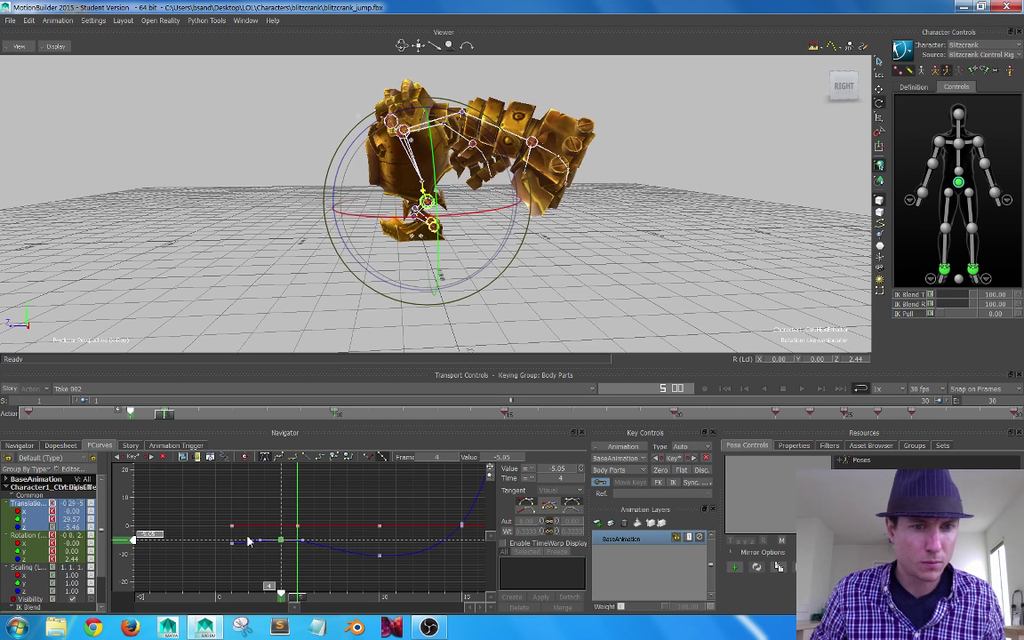
mouse_move(165, 415)
mouse_down()
mouse_move(27, 415)
mouse_move(578, 427)
mouse_move(130, 415)
mouse_move(182, 427)
mouse_up()
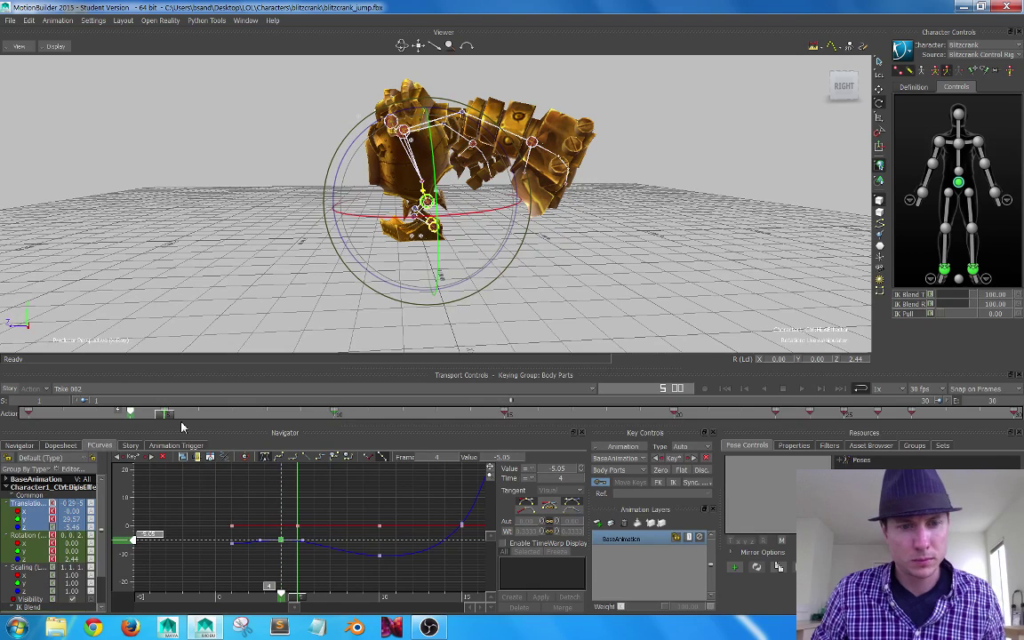
key(ctrl+z)
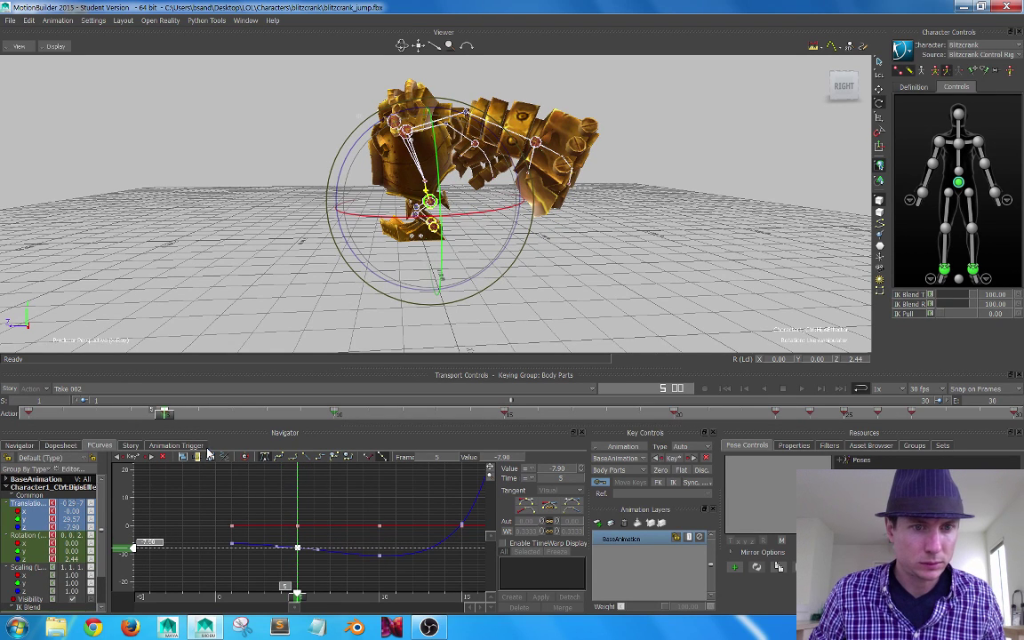
Key the hips' Z translation at frame 8 and shift the Z keys at frames 5 and 8 to frames 4 and 7
drag(153, 422, 130, 414)
drag(297, 574, 290, 576)
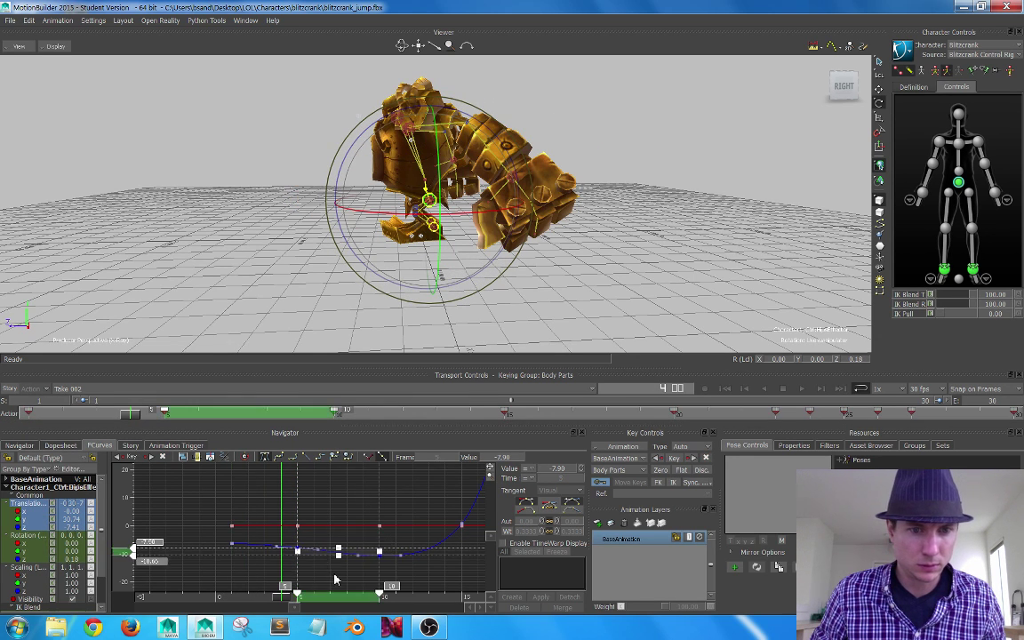
click(320, 571)
drag(132, 422, 268, 431)
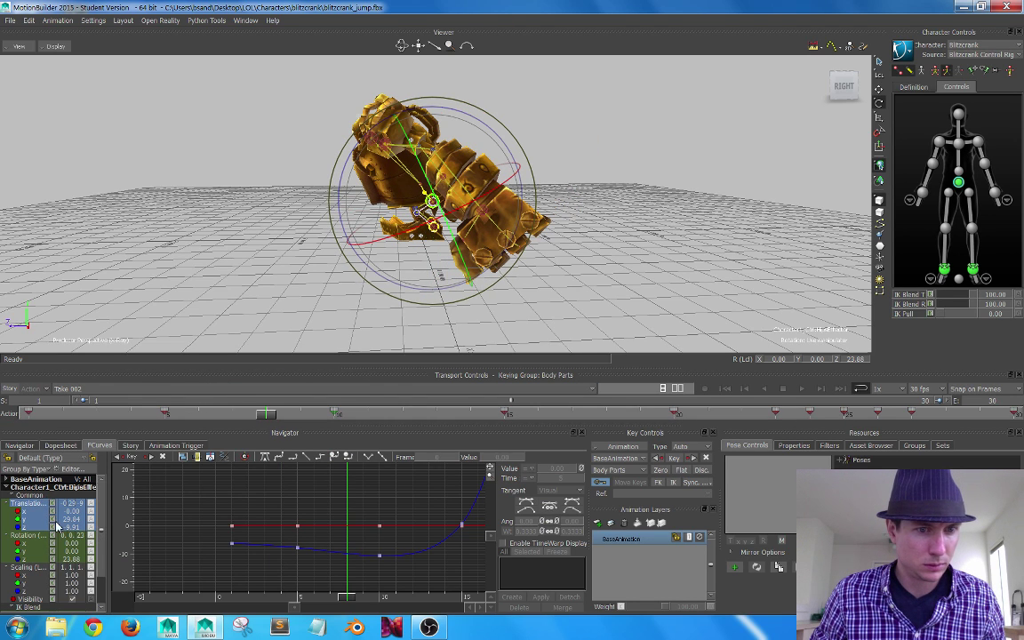
drag(280, 576, 281, 555)
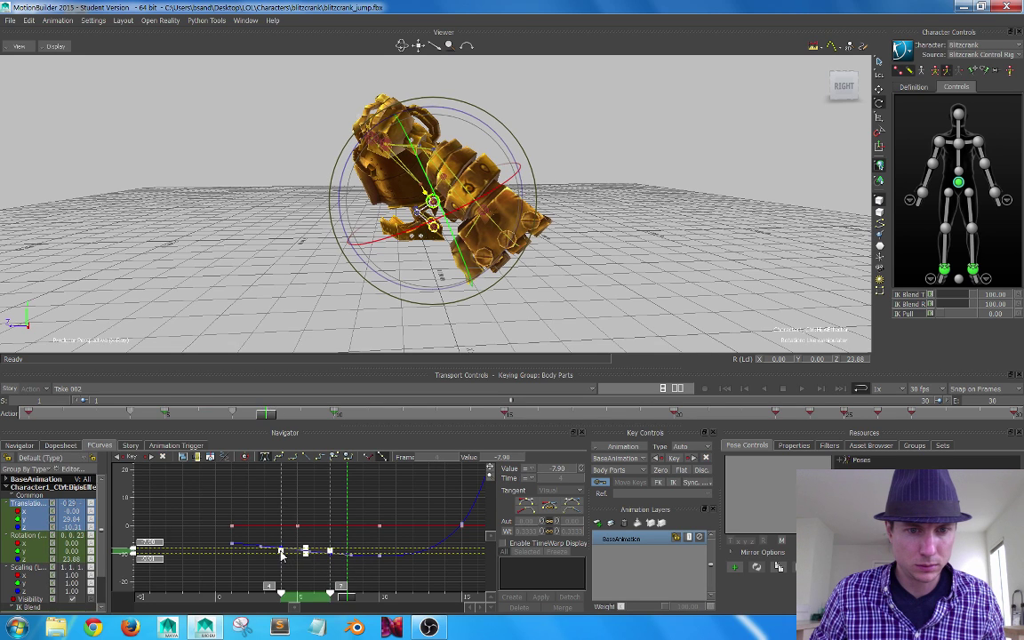
click(302, 579)
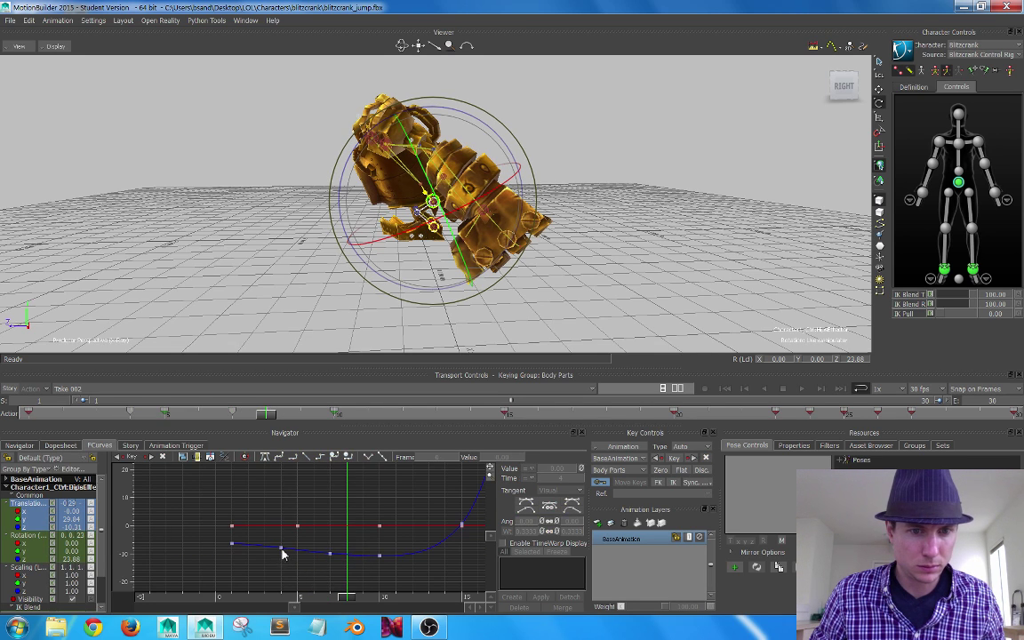
Raise the hips' Z translation key at frame 4 to -7.28 to smooth the curve
ctrl+drag(323, 545, 338, 533)
shift+drag(338, 541, 284, 506)
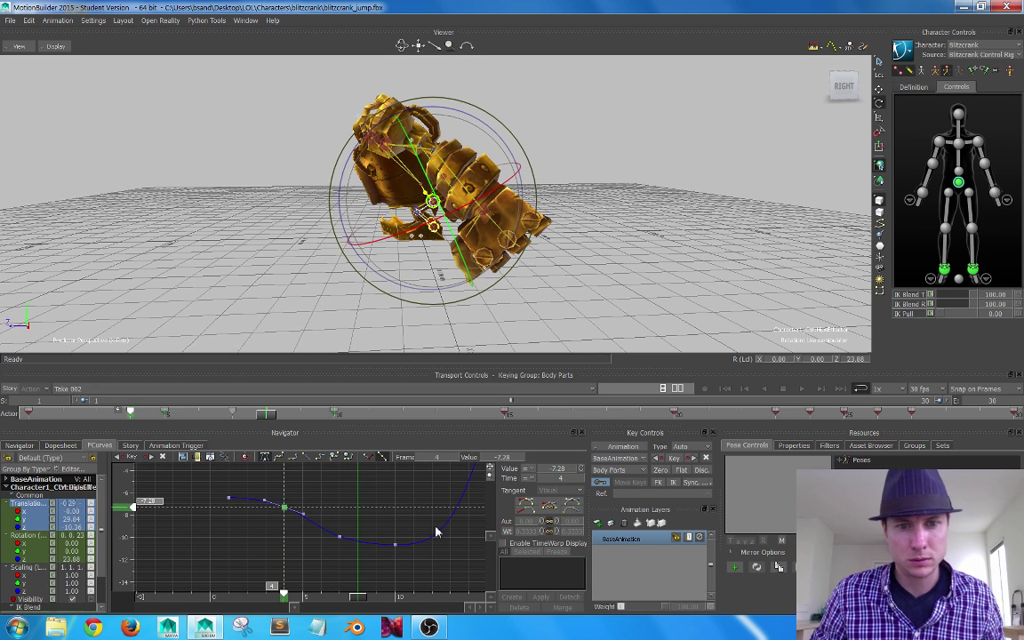
click(401, 534)
Raise the hips' Y translation key at frame 5 to 32.52 to smooth the dip in the wind-up
mouse_move(281, 411)
mouse_down()
mouse_move(99, 415)
mouse_move(282, 412)
mouse_move(383, 353)
mouse_move(346, 336)
mouse_move(99, 385)
mouse_move(195, 345)
mouse_move(361, 377)
mouse_move(53, 351)
mouse_move(3, 364)
mouse_up()
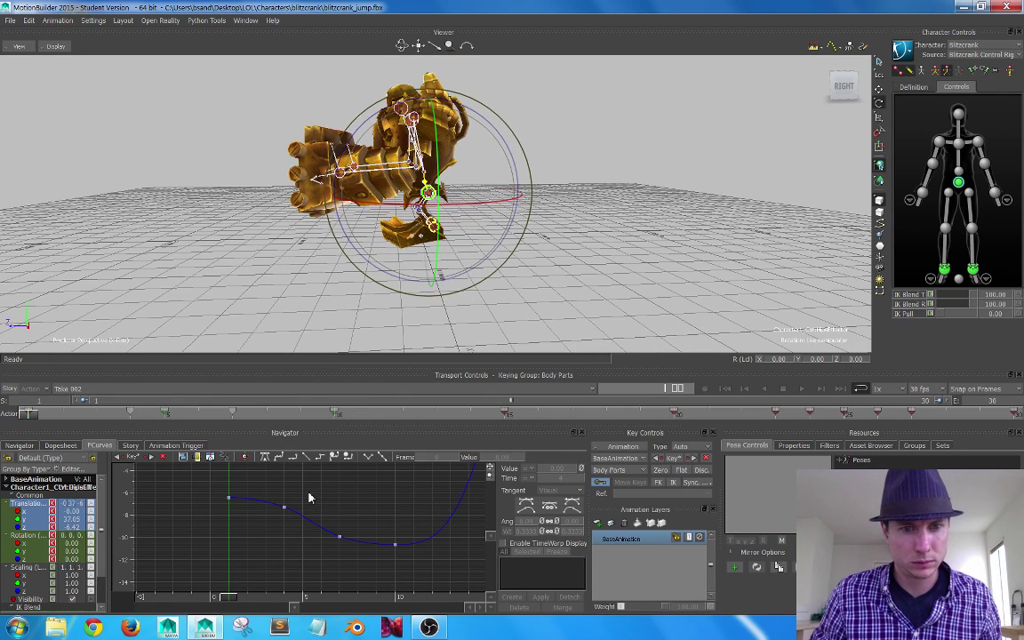
mouse_move(309, 496)
ctrl+mouse_down()
mouse_move(368, 525)
mouse_move(306, 510)
ctrl+mouse_up()
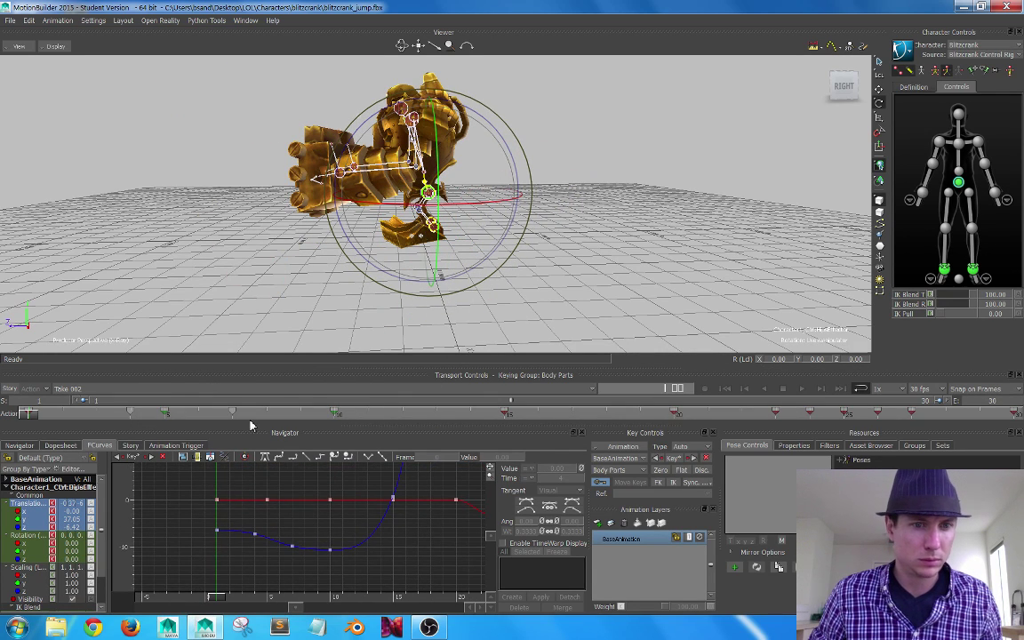
drag(39, 411, 313, 449)
ctrl+drag(343, 498, 329, 564)
shift+drag(345, 470, 367, 531)
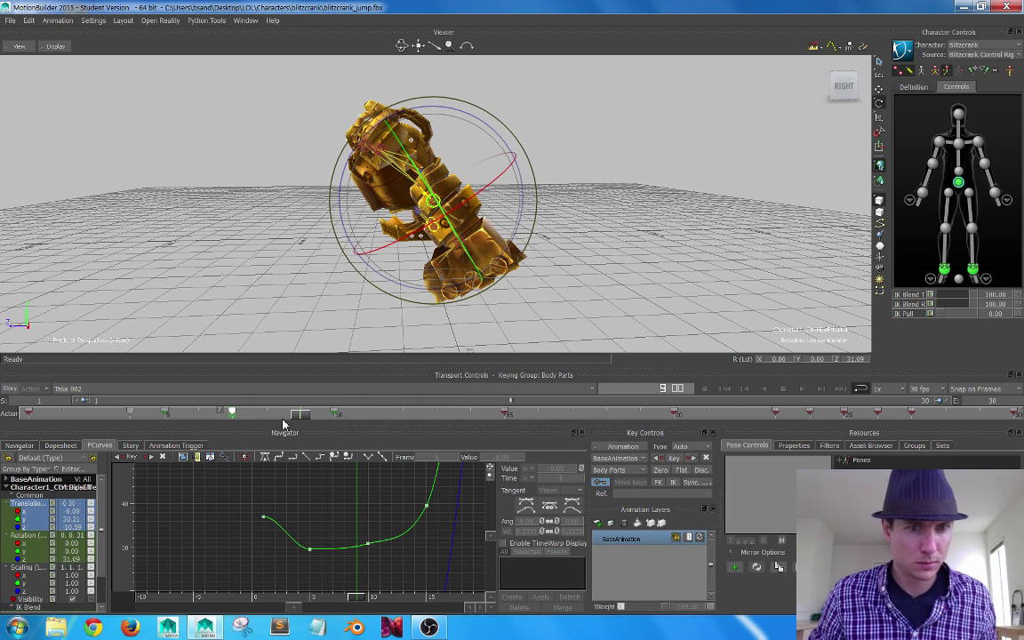
drag(295, 420, 164, 418)
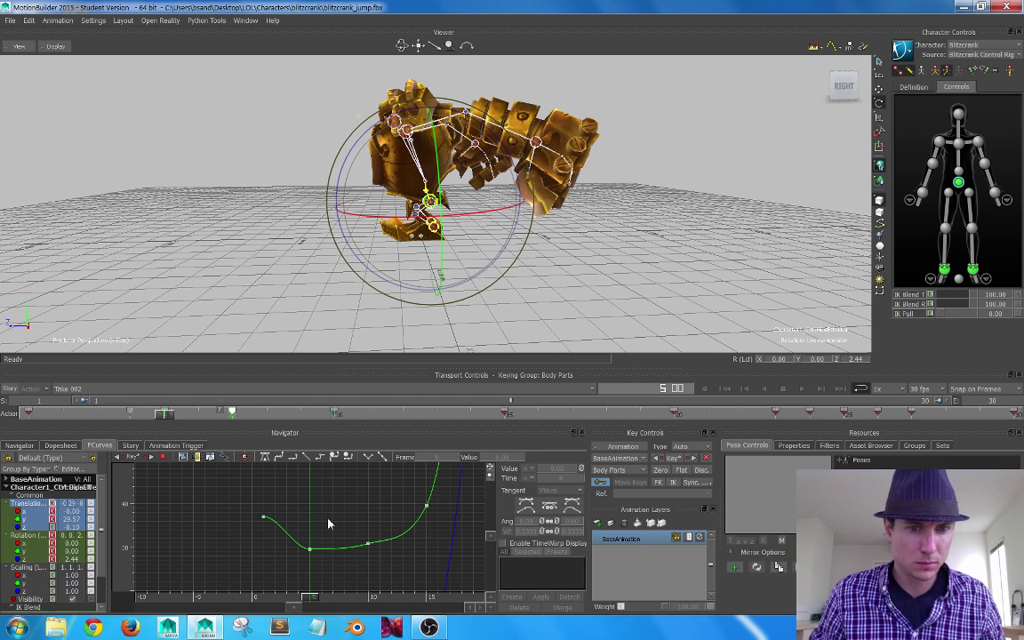
click(309, 550)
drag(311, 546, 313, 539)
click(344, 523)
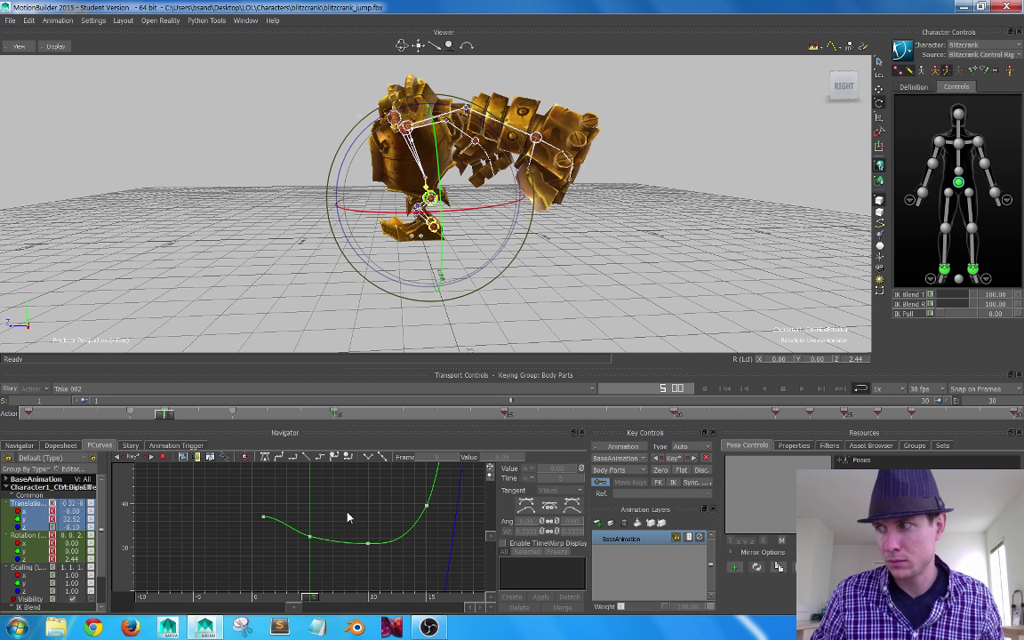
Scrub through the wind-up to check the hips' movement and display the hips' rotation curves
drag(171, 417, 478, 449)
ctrl+drag(411, 561, 411, 498)
shift+drag(411, 498, 378, 480)
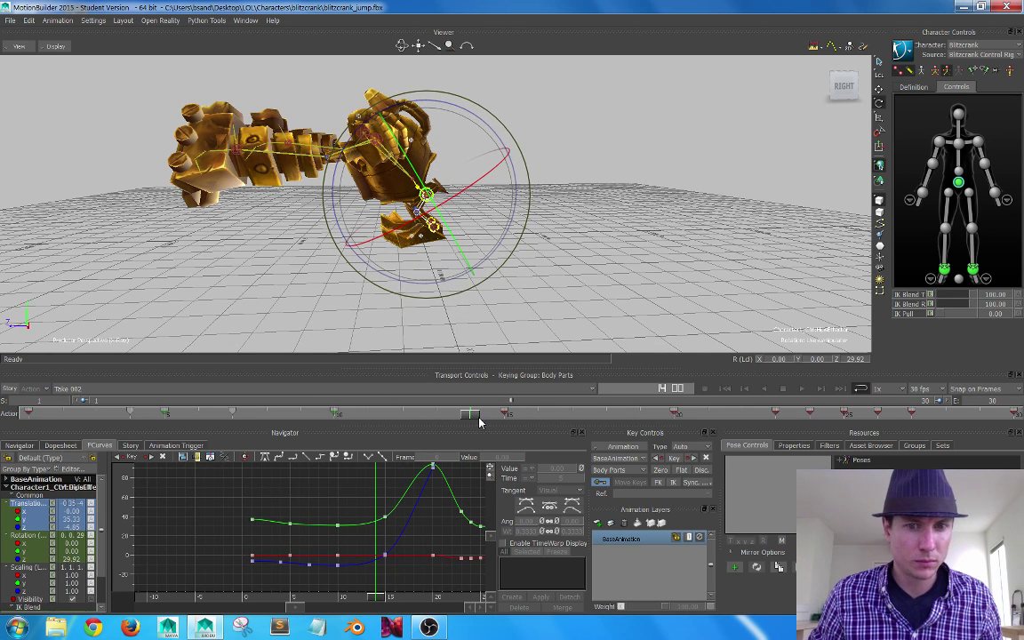
drag(479, 422, 163, 382)
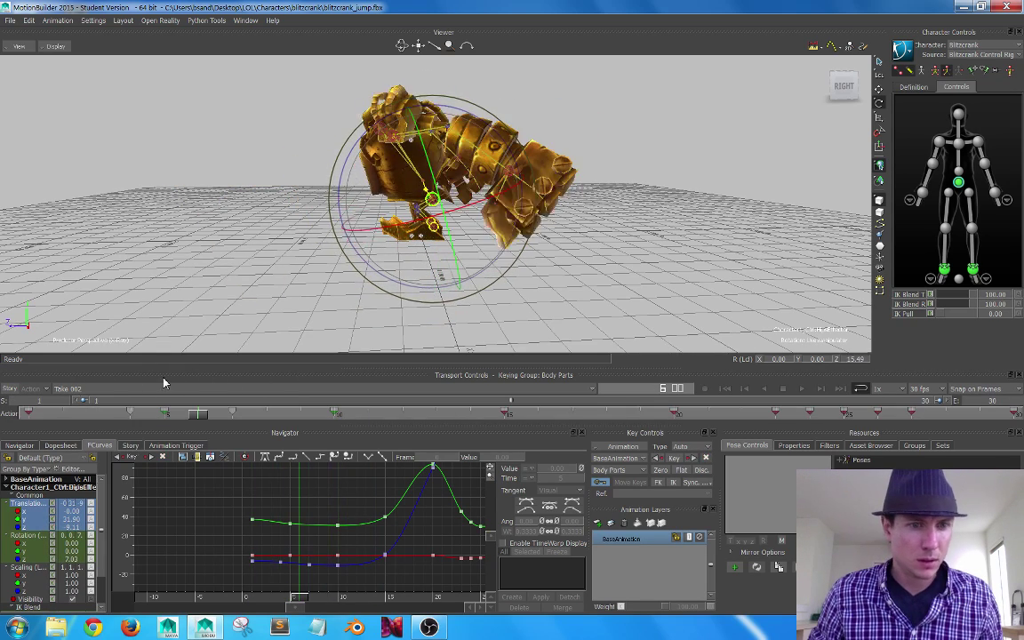
click(35, 536)
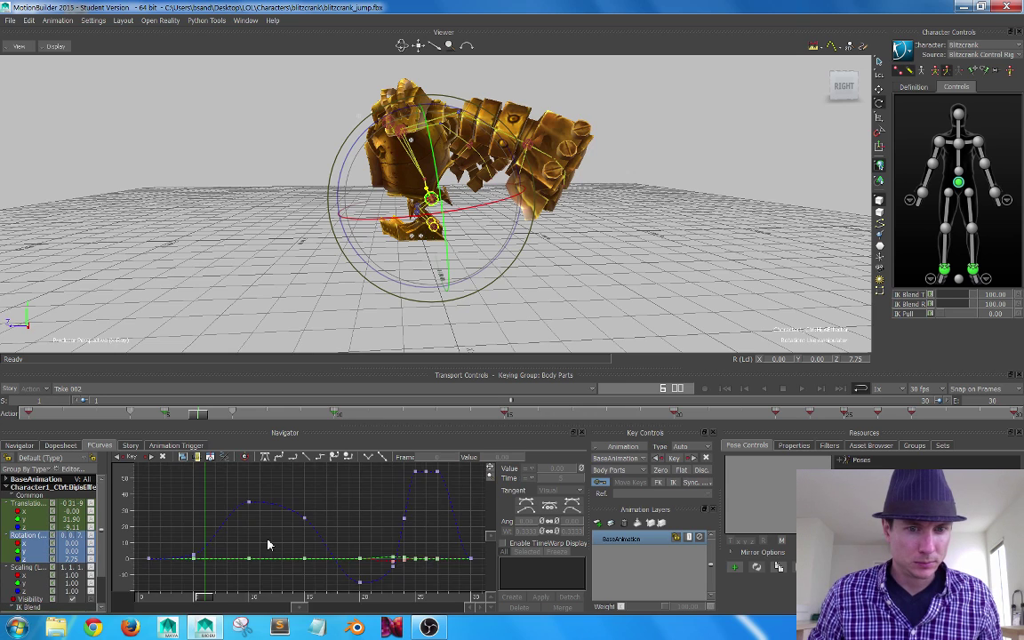
alt+middle_drag(339, 546, 409, 538)
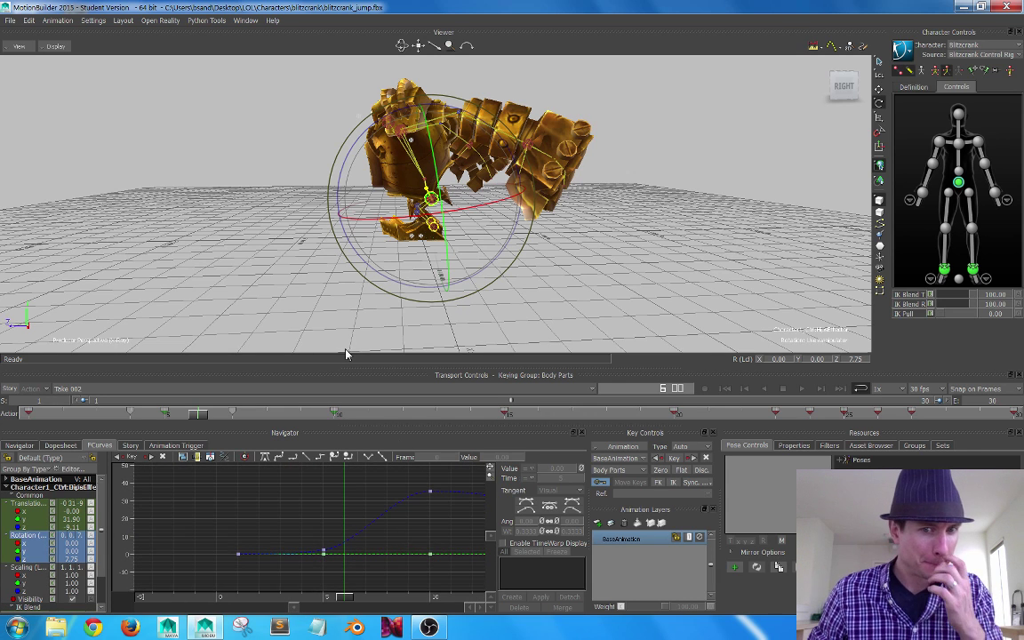
Try raising the hips' Z rotation key at frame 5, and undo it
drag(198, 418, 160, 420)
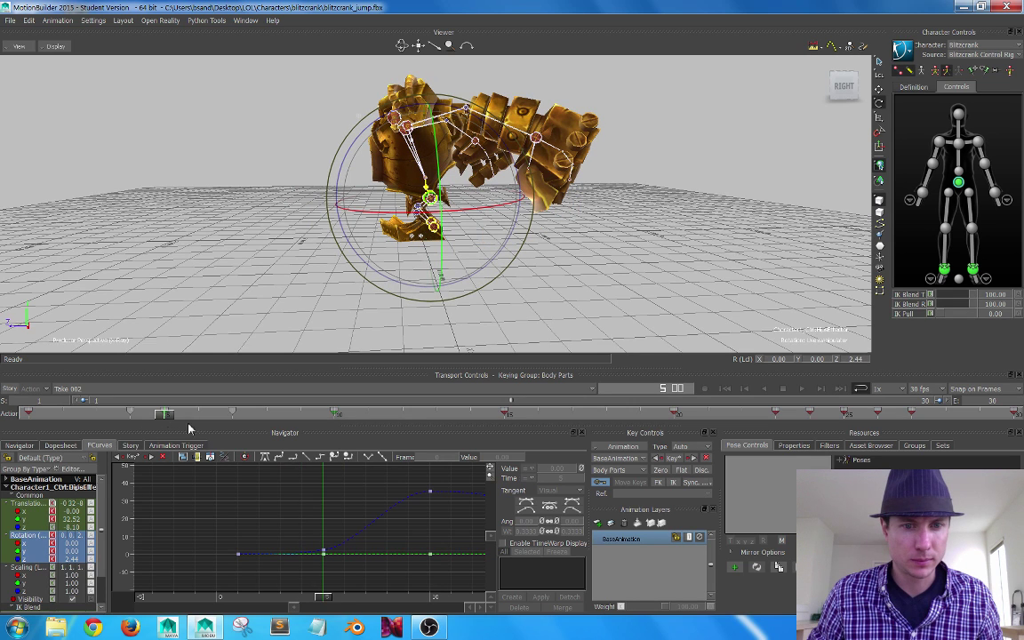
drag(325, 552, 326, 524)
key(ctrl+z)
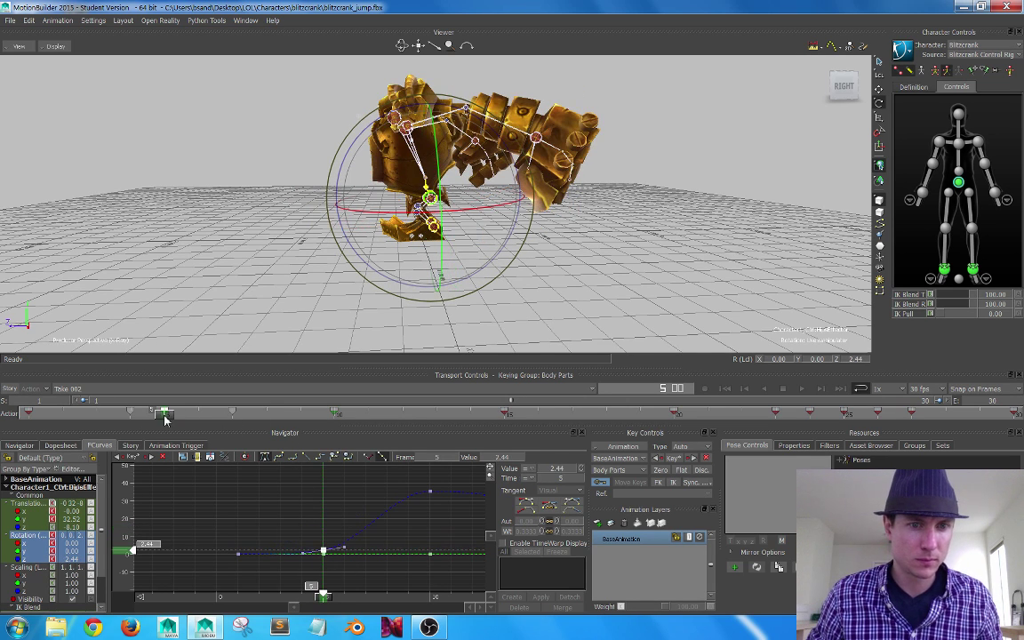
Isolate the hips' Z rotation curve and shift its keys at frames 5 and 10 to frames 7 and 12
drag(164, 420, 438, 411)
drag(404, 415, 59, 415)
drag(61, 460, 260, 459)
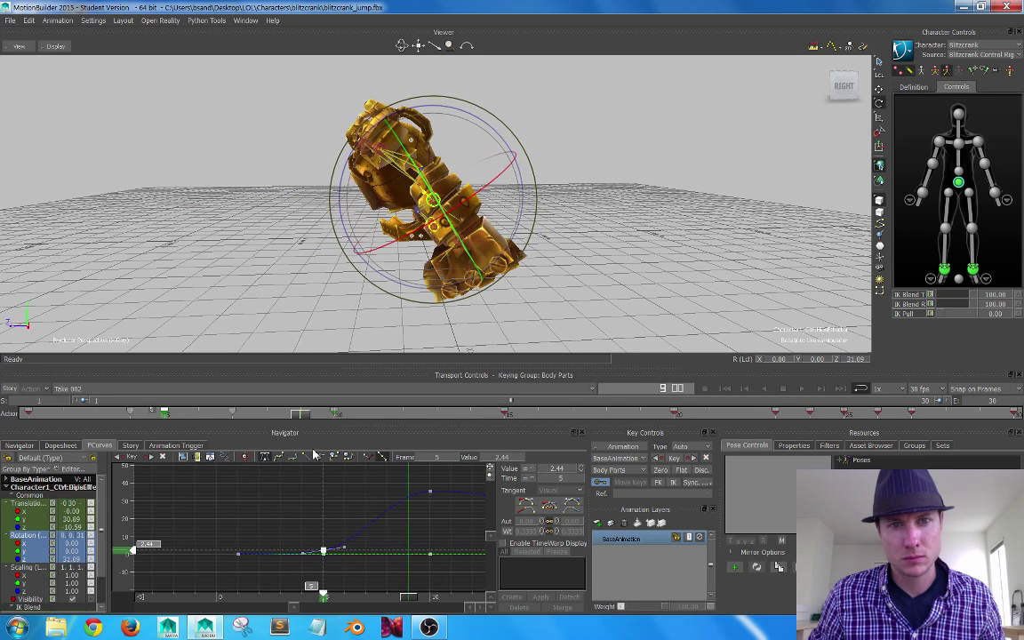
alt+right_drag(440, 540, 402, 536)
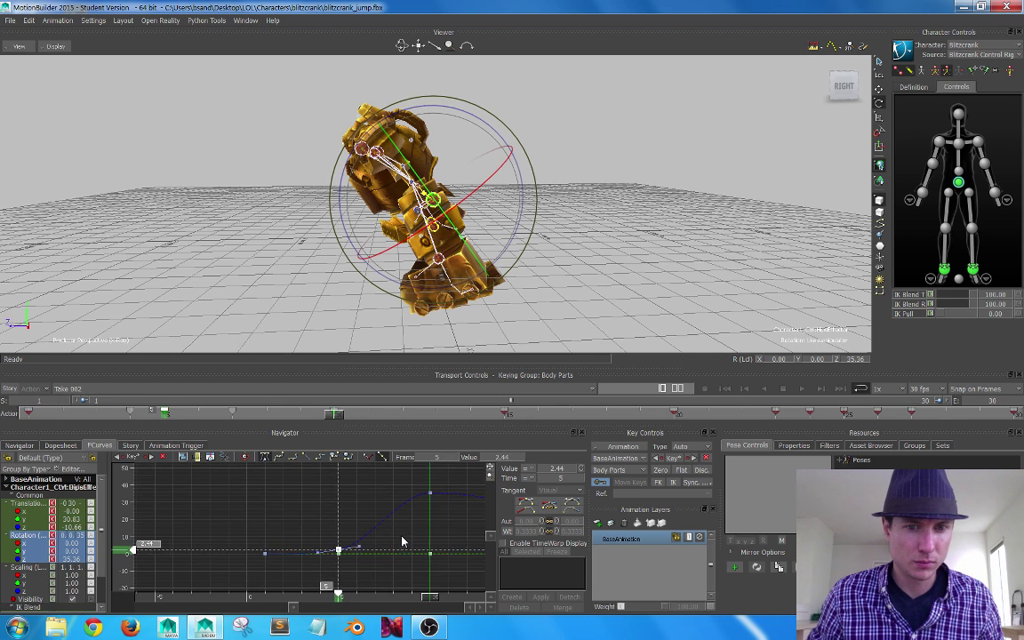
alt+middle_drag(402, 536, 309, 528)
alt+right_drag(310, 527, 336, 548)
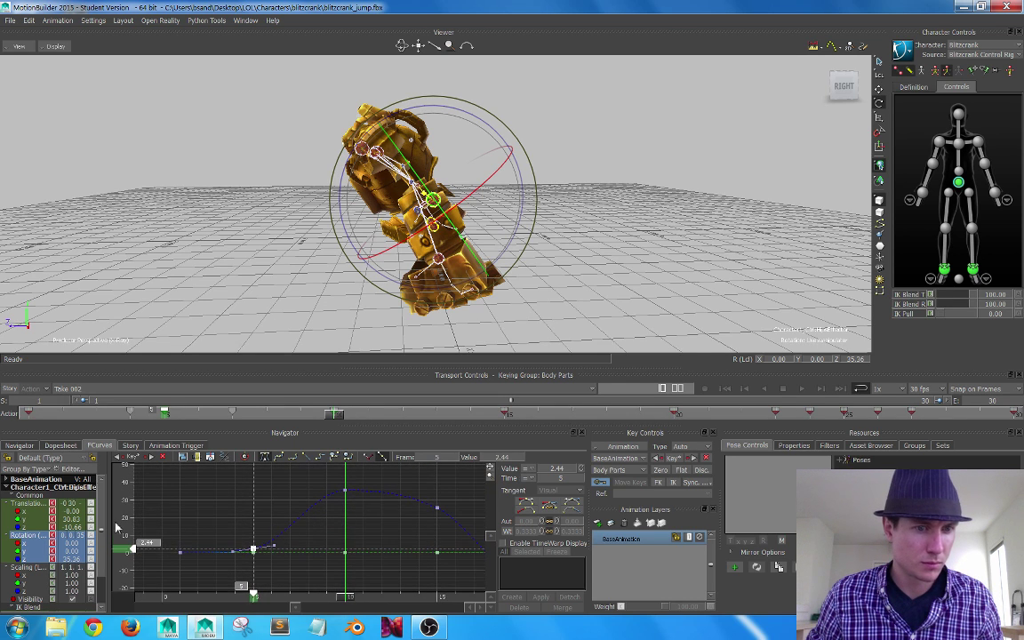
click(39, 566)
click(38, 559)
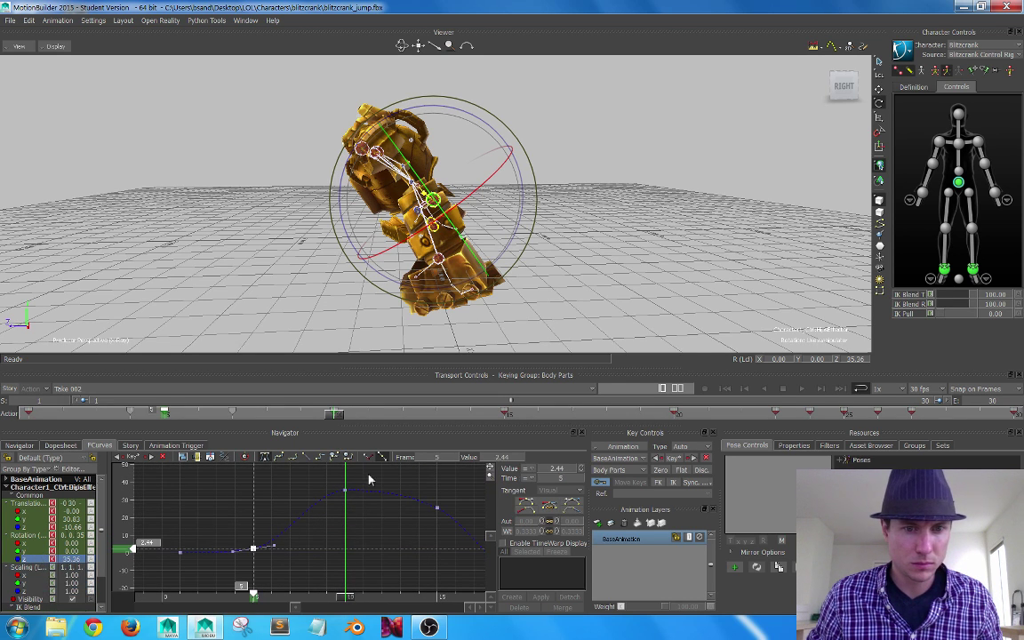
drag(243, 569, 243, 568)
drag(290, 517, 326, 517)
click(421, 562)
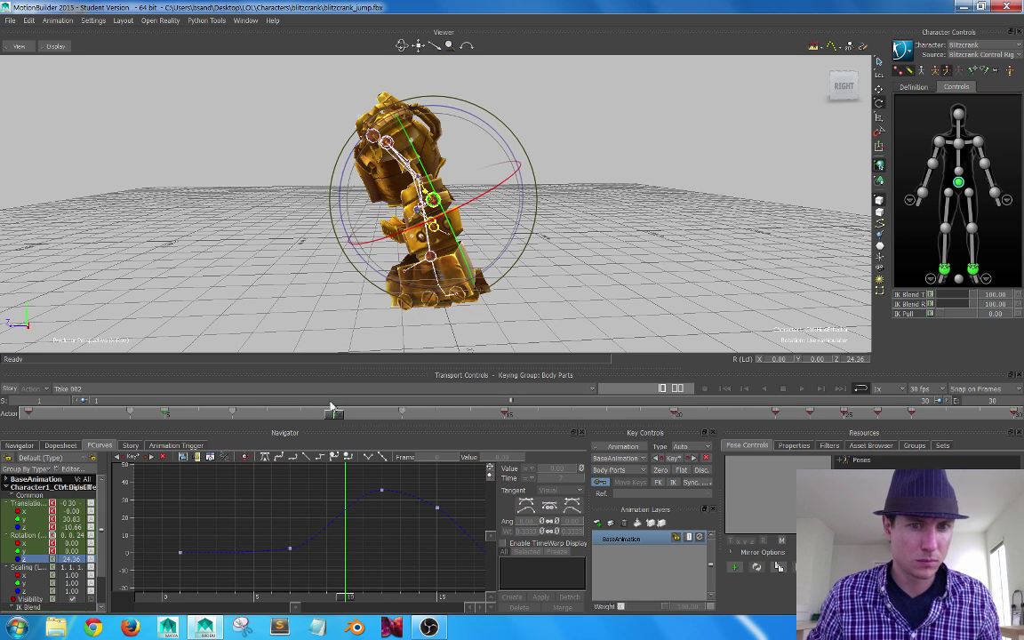
Move the hips' Z rotation key from frame 7 to frame 6, keeping its value
drag(330, 409, 163, 444)
click(291, 549)
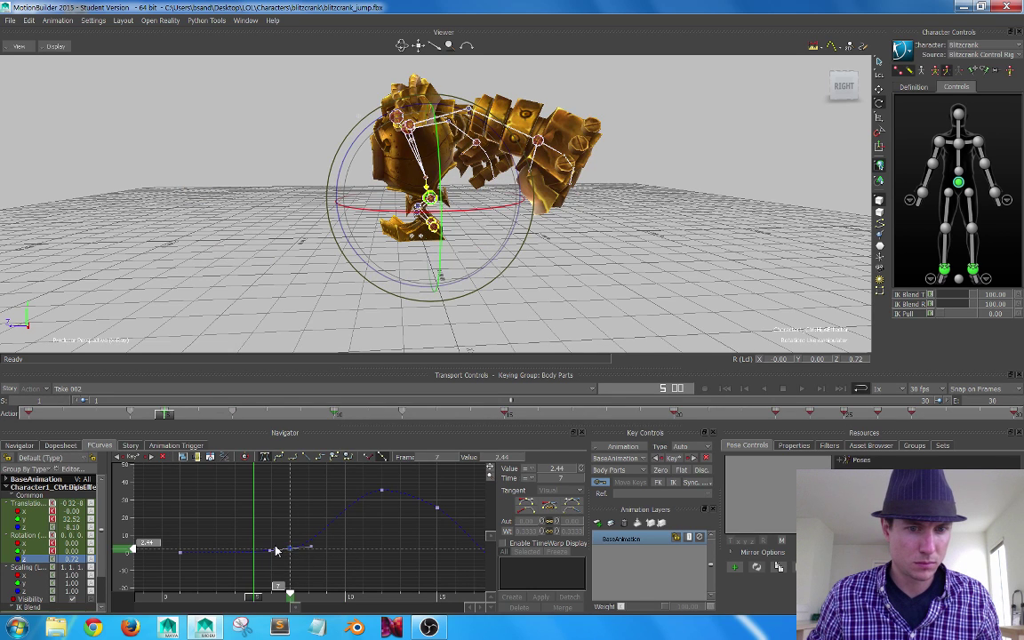
key(Delete)
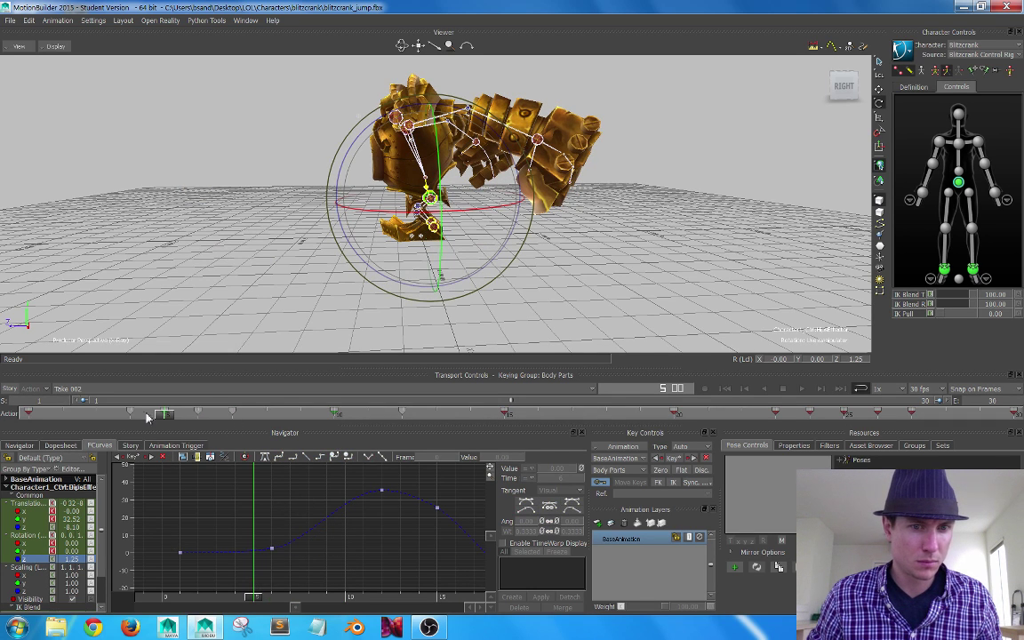
Check the take-off around frame 17, switch to Full Body keying and key the whole character at frame 17
drag(165, 415, 539, 430)
shift+drag(376, 507, 323, 505)
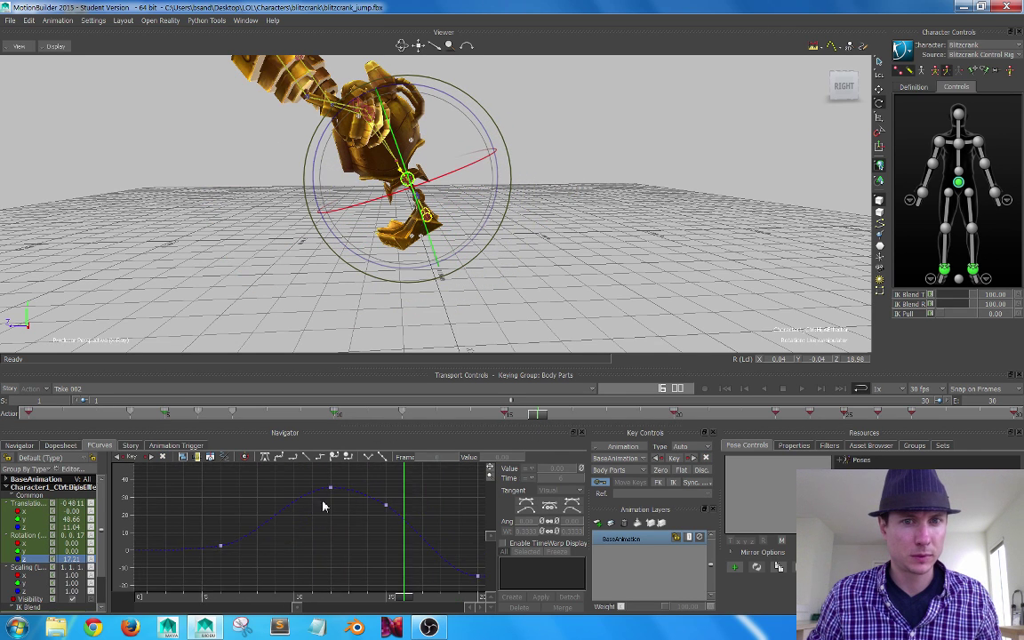
key(a)
shift+drag(413, 509, 401, 508)
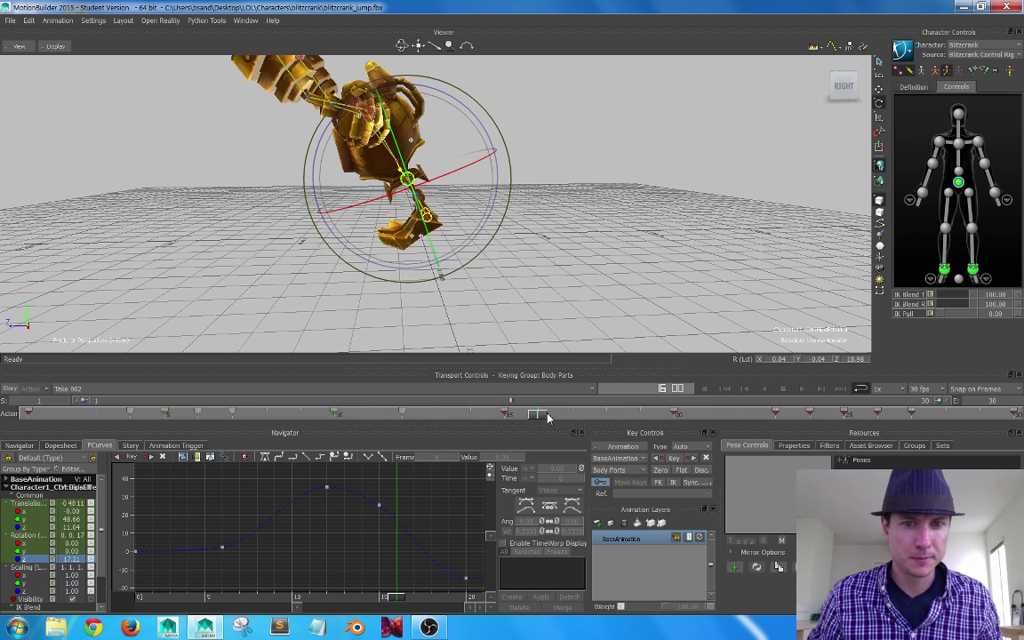
mouse_move(548, 418)
mouse_down()
mouse_move(218, 424)
mouse_move(433, 425)
mouse_move(561, 412)
mouse_up()
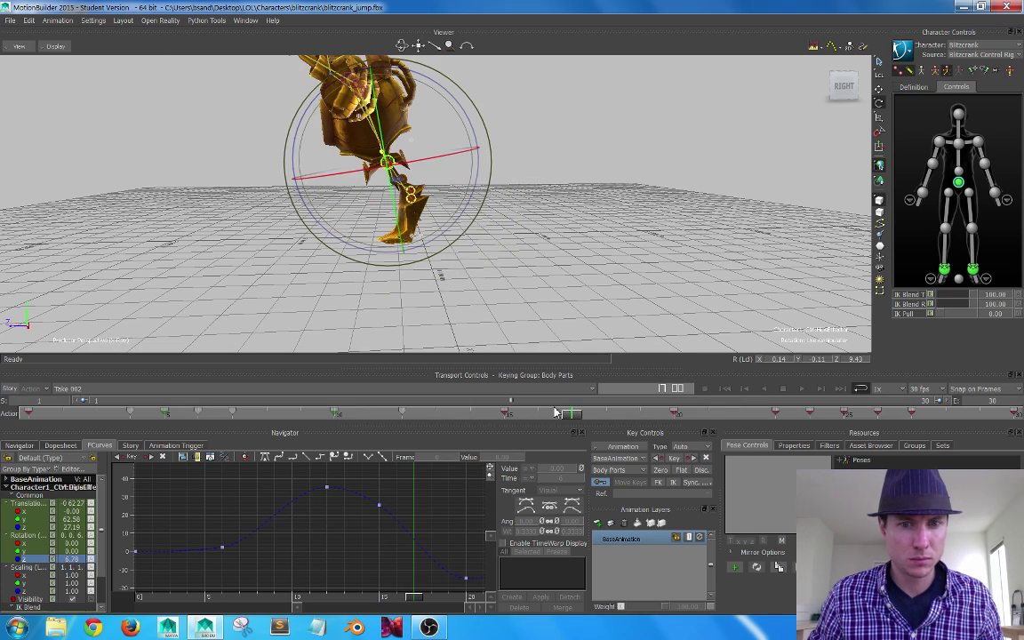
ctrl+shift+drag(524, 151, 485, 163)
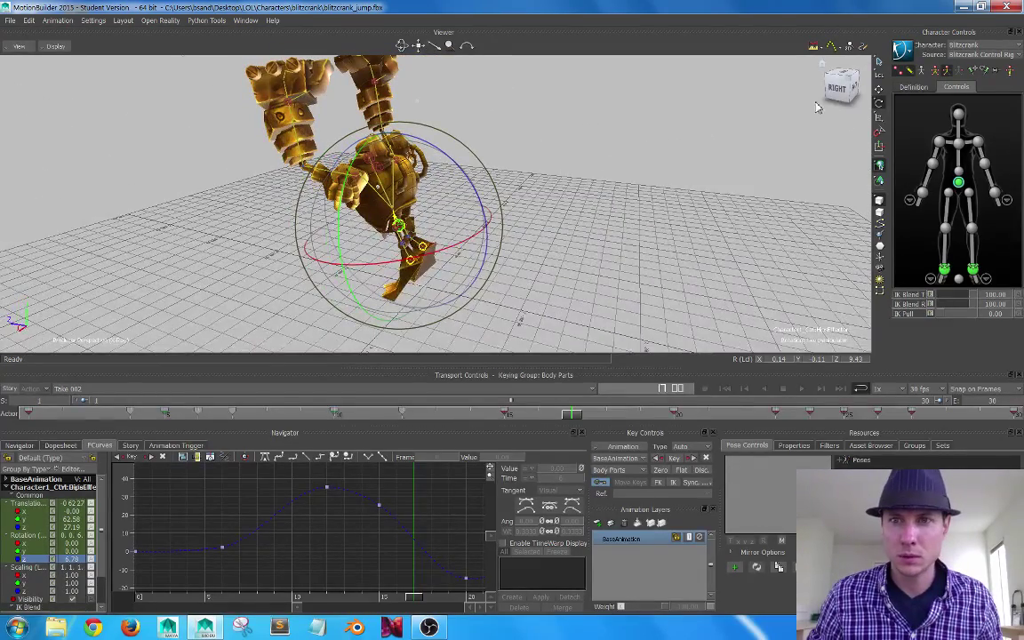
click(933, 73)
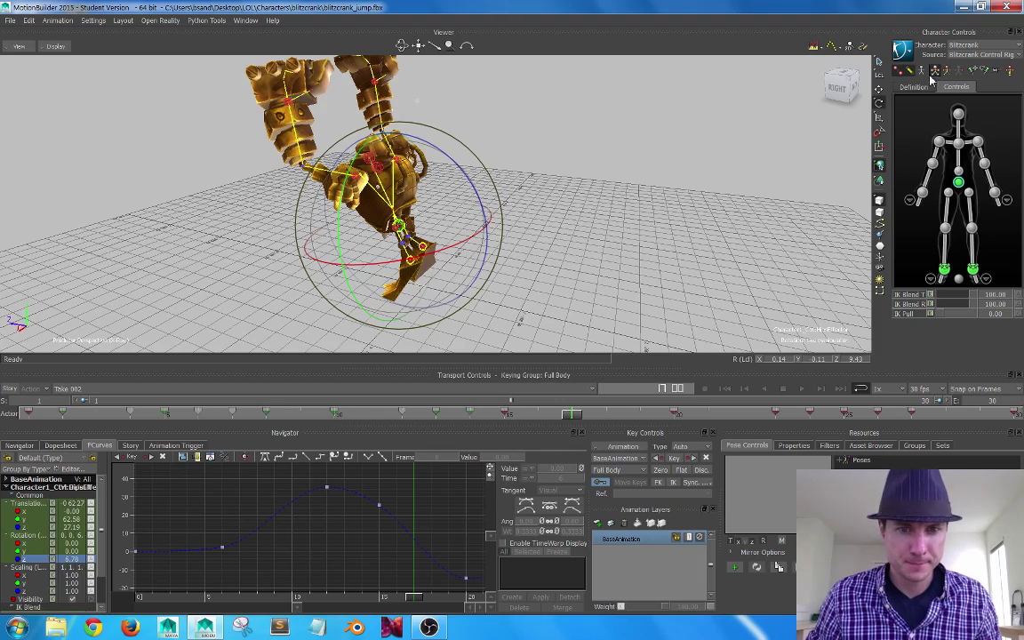
Display the hips' Z translation curve and raise its key at frame 15 to 7.13
mouse_move(572, 424)
mouse_down()
mouse_move(268, 415)
mouse_move(297, 415)
mouse_up()
alt+drag(416, 276, 433, 229)
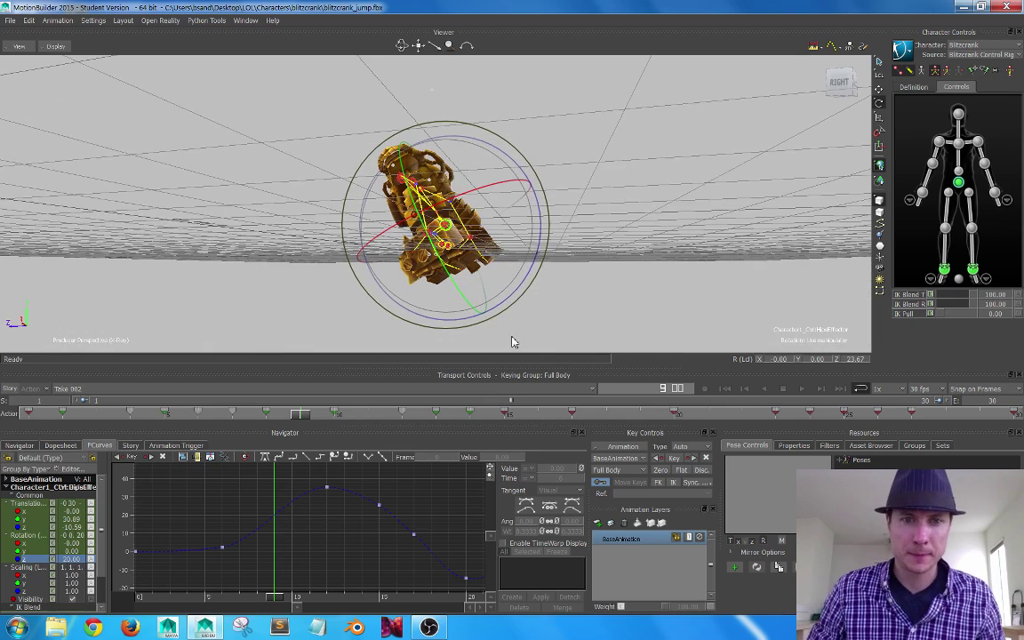
drag(496, 229, 520, 247)
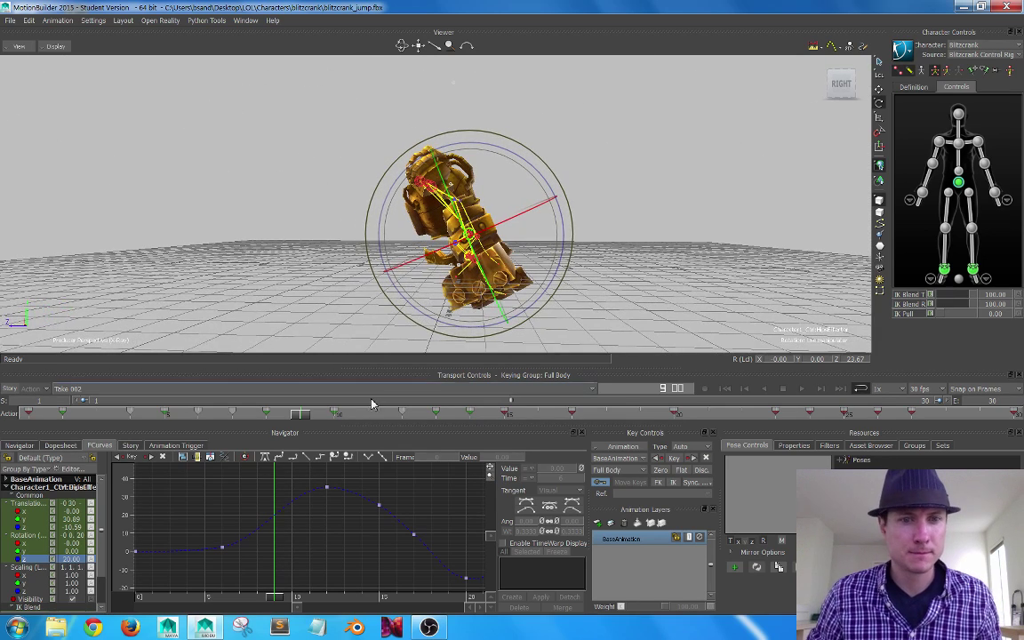
mouse_move(304, 416)
mouse_down()
mouse_move(504, 416)
mouse_move(468, 414)
mouse_move(489, 415)
mouse_up()
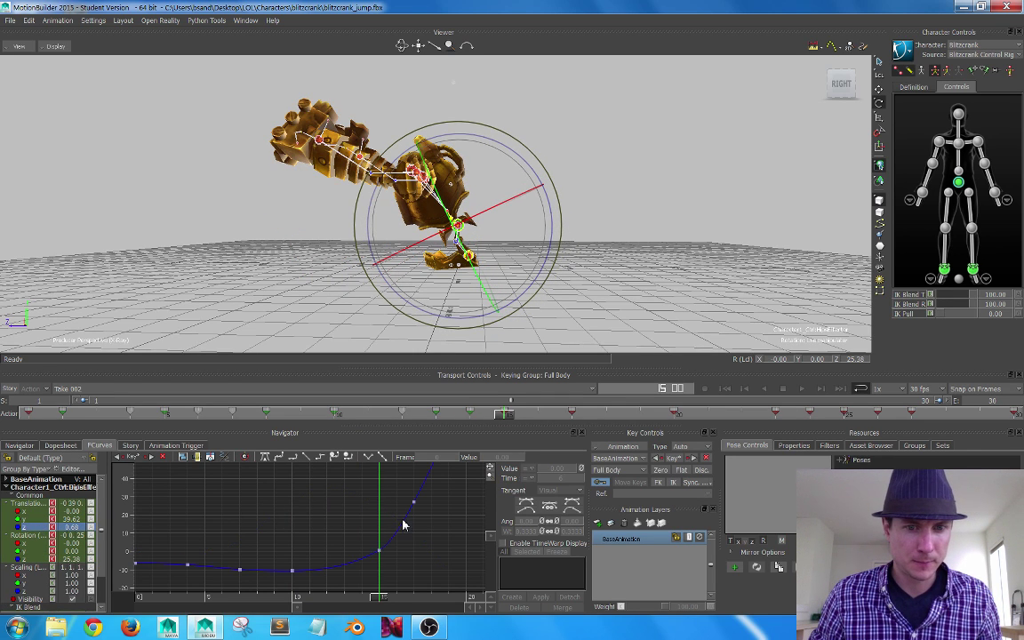
drag(403, 525, 382, 543)
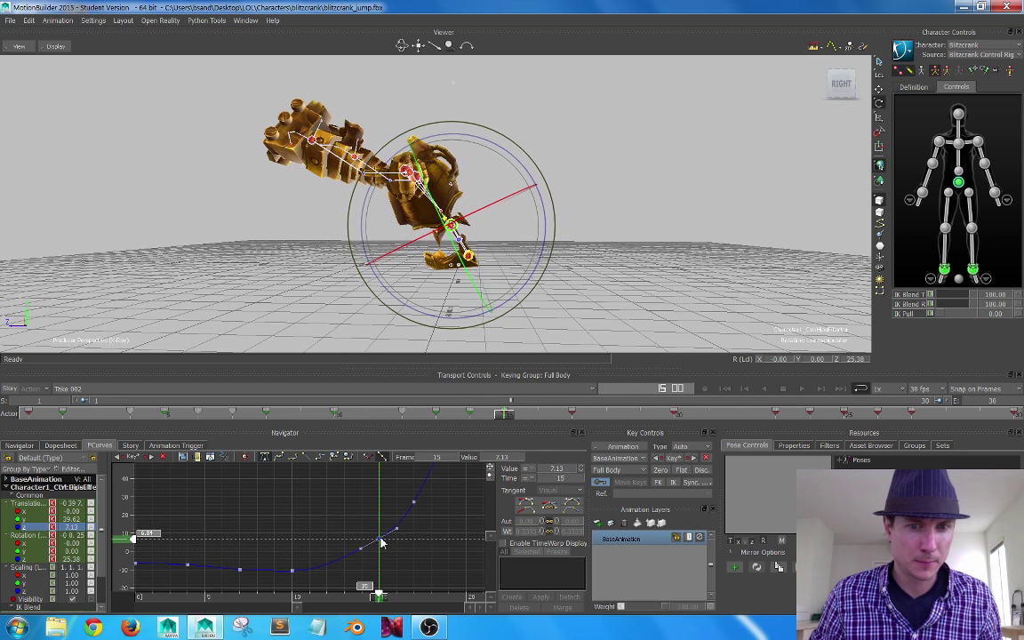
Lower the hips' Y translation key at frame 15 to 37.40 and switch back to Body Parts keying at frame 11
click(38, 519)
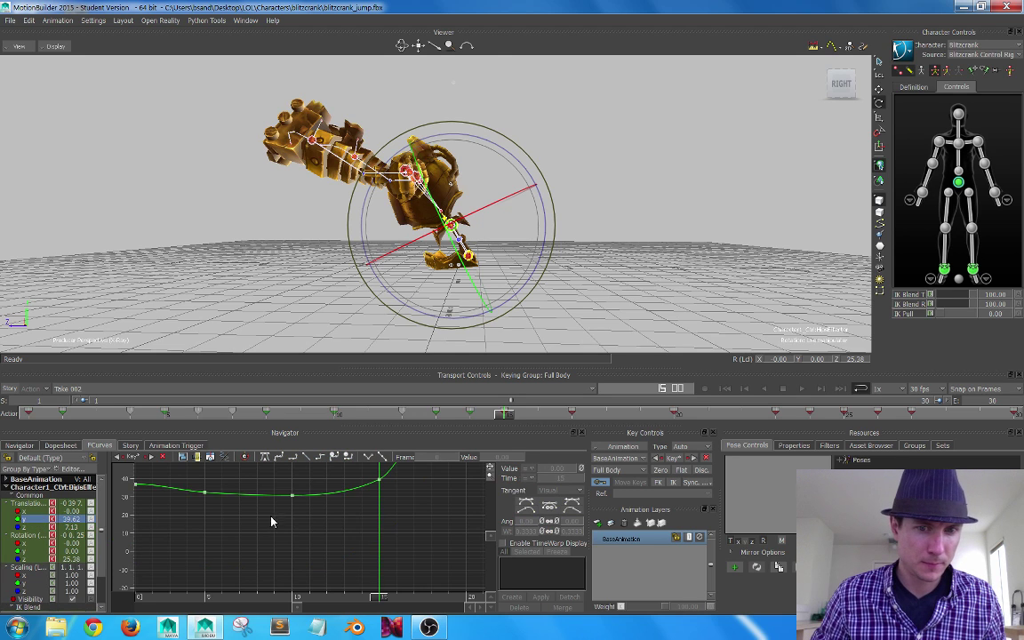
mouse_move(313, 497)
shift+mouse_down()
mouse_move(316, 544)
mouse_move(313, 515)
shift+mouse_up()
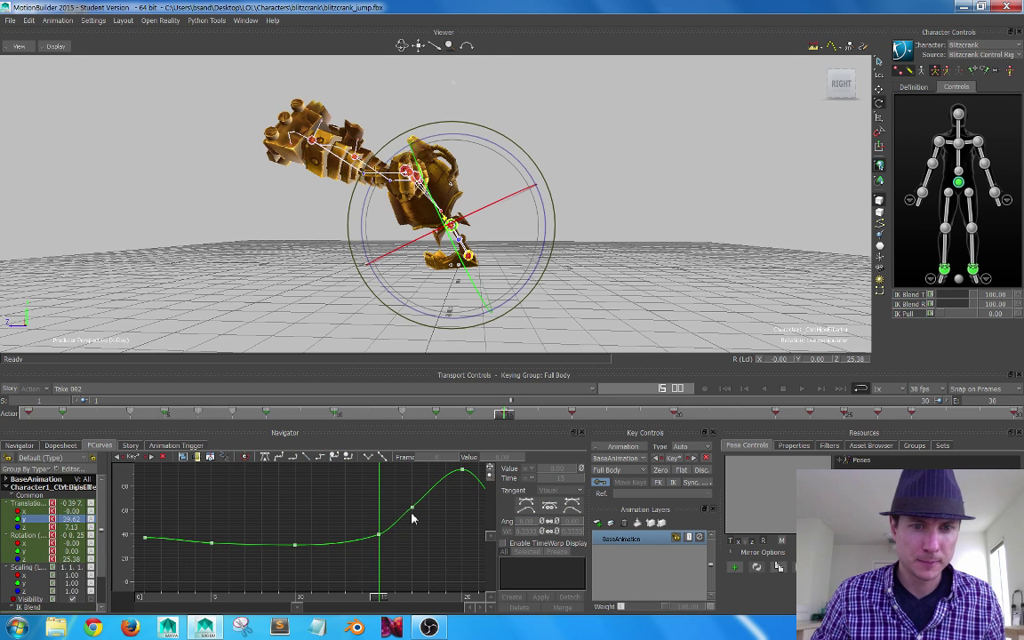
drag(412, 518, 380, 538)
click(395, 557)
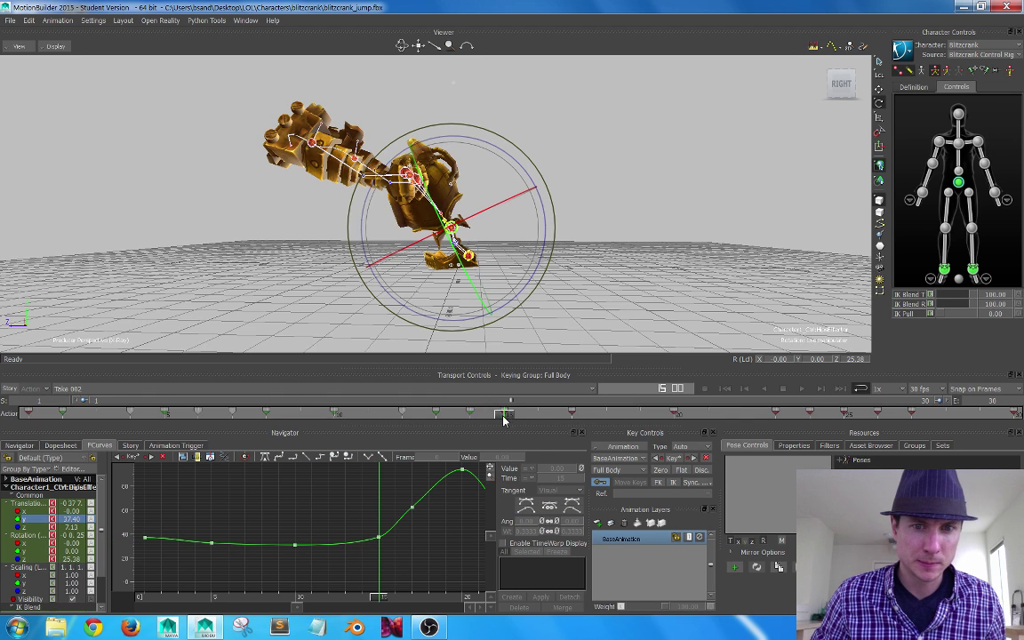
drag(502, 413, 370, 419)
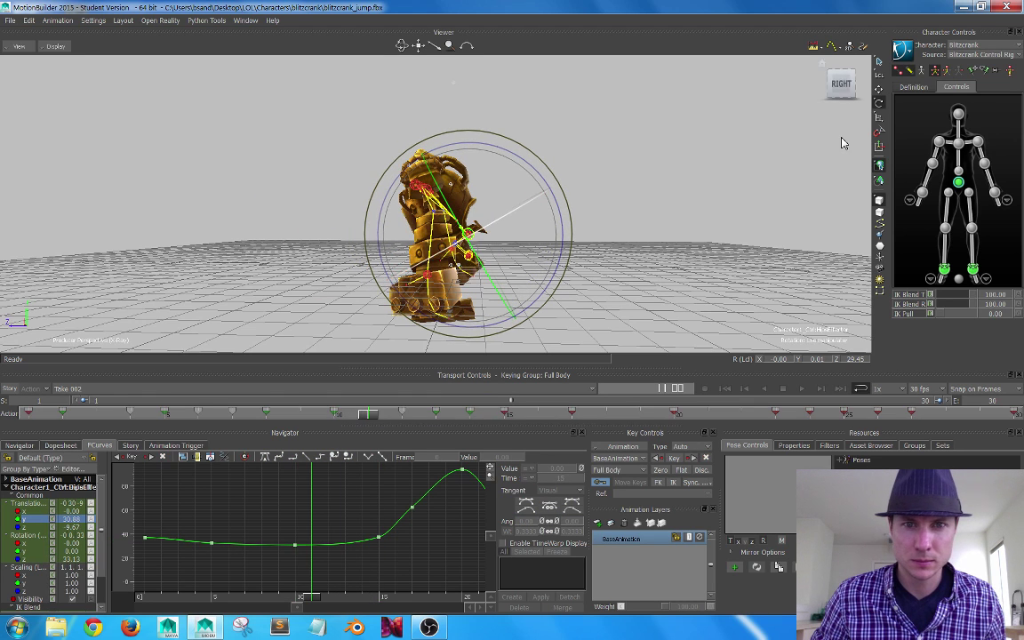
click(948, 71)
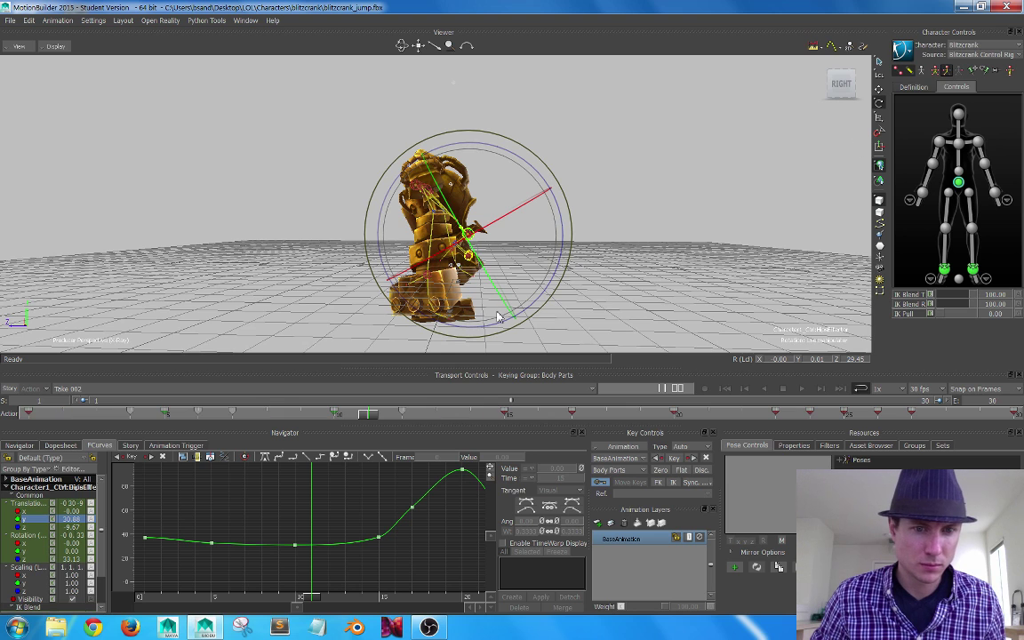